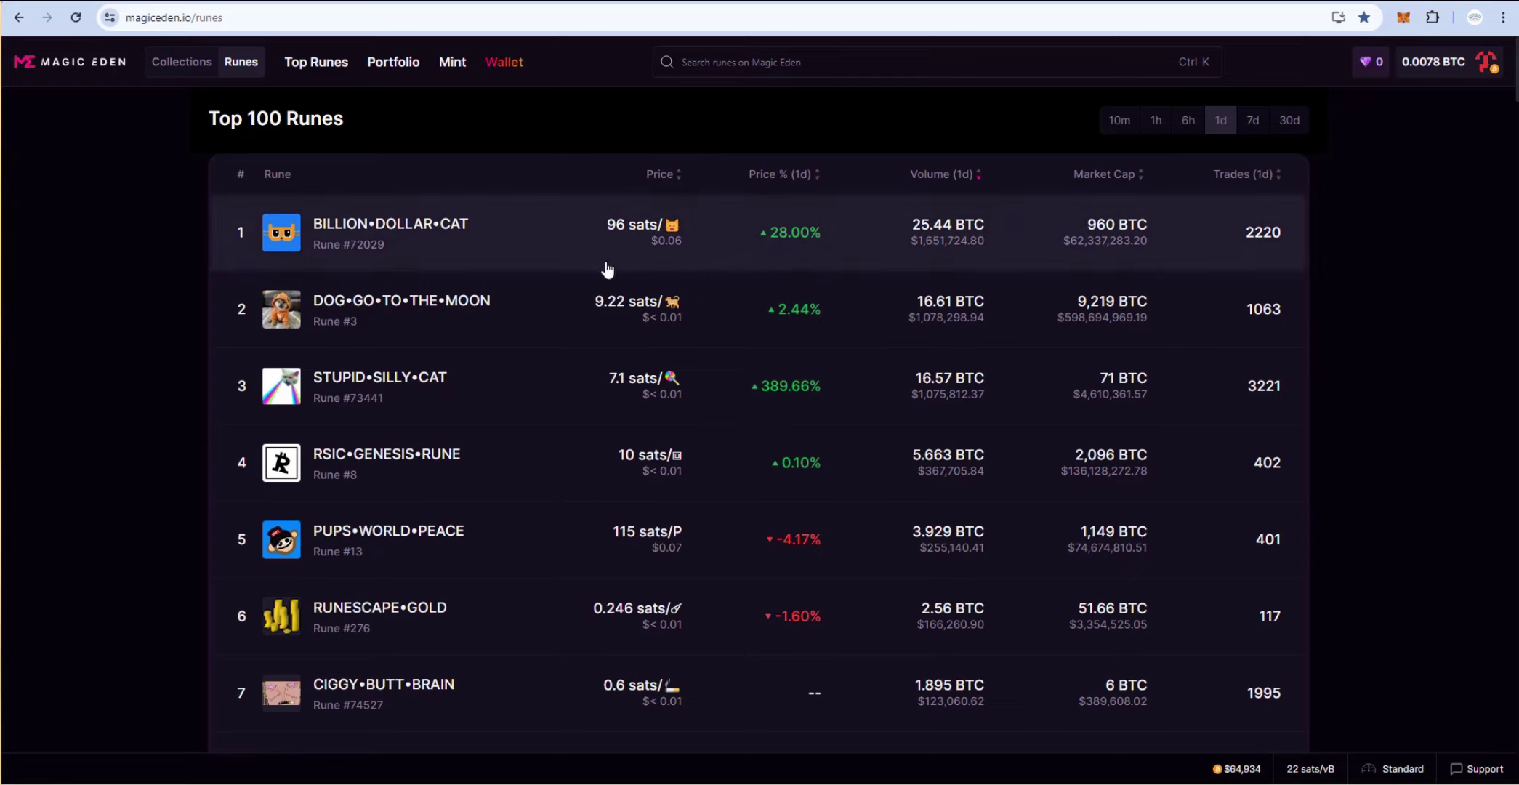
- Look through the rune minting lists on Luminex, ord.io and RuneGo
left_click(447, 66)
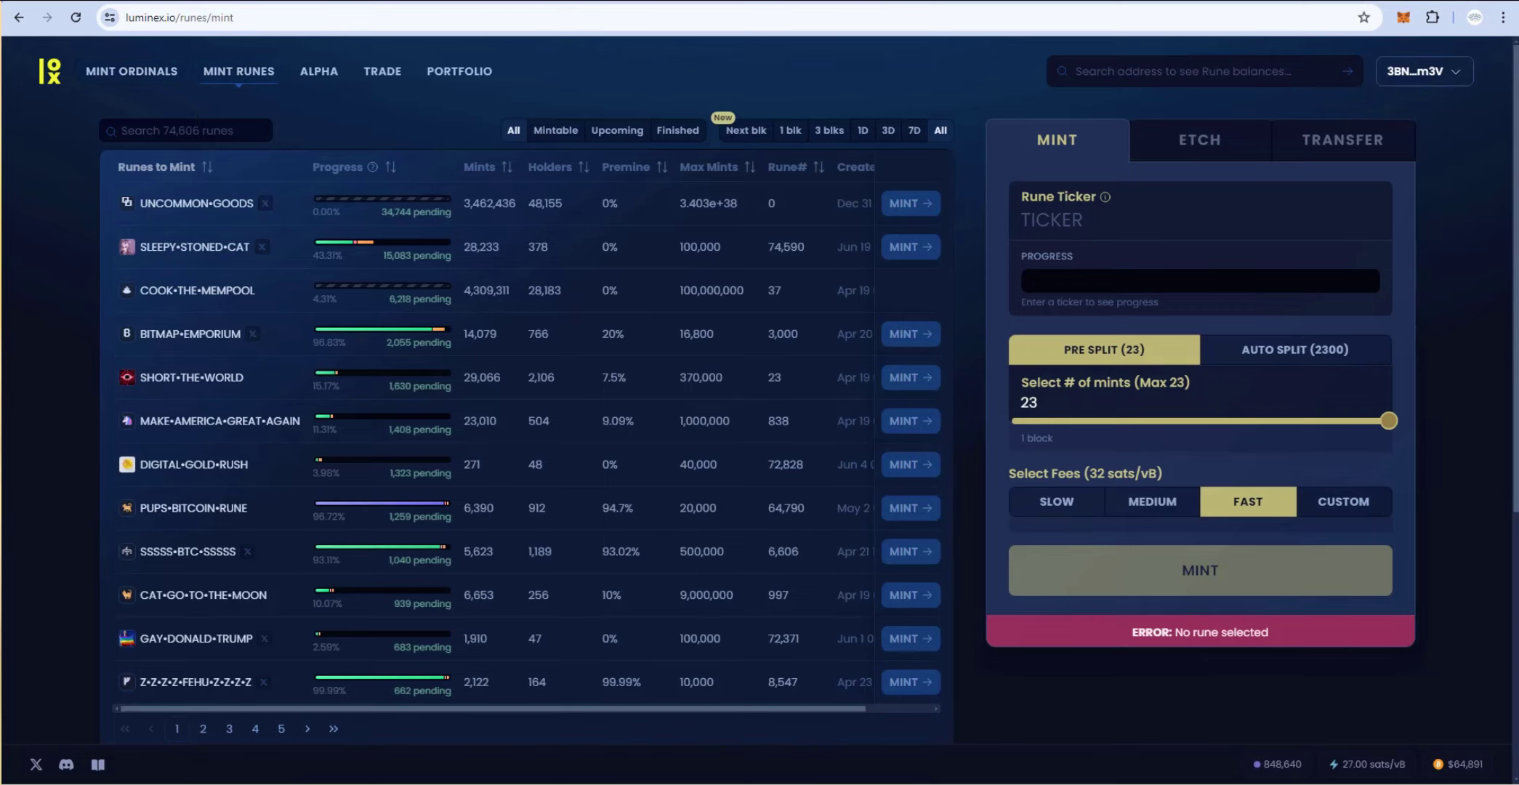
key("ctrl+Tab")
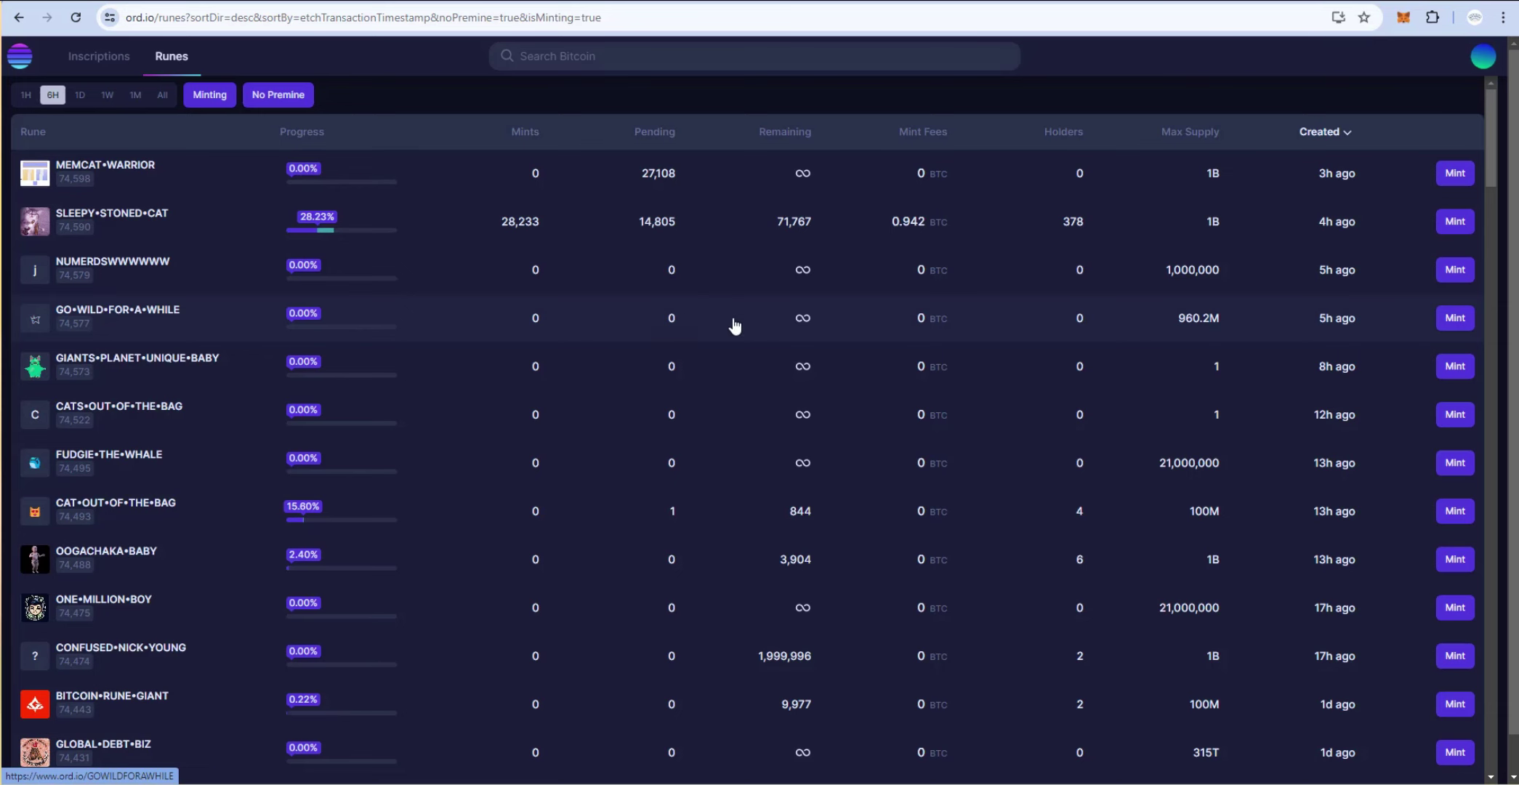
key("ctrl+Tab")
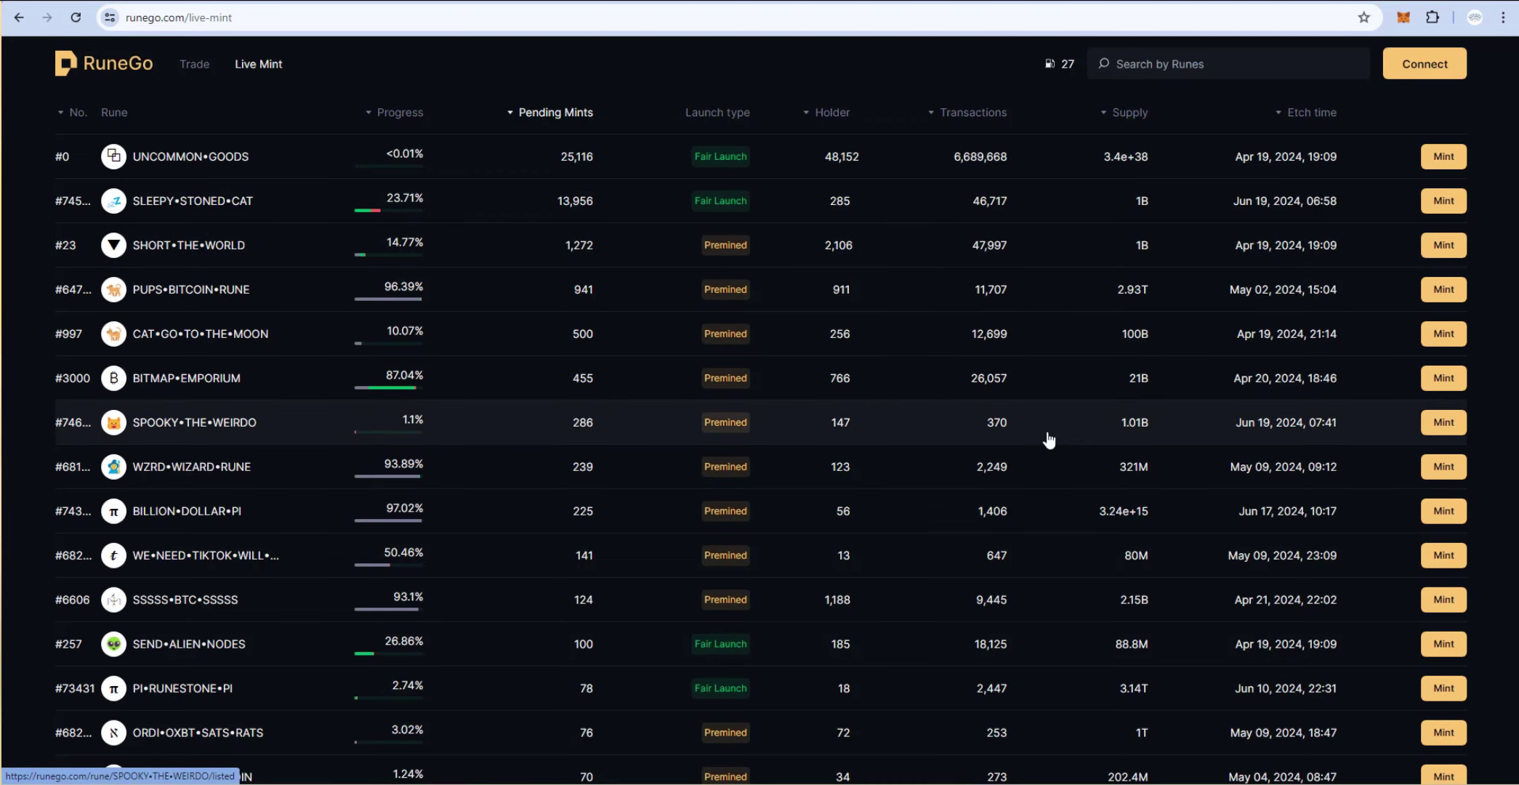
- Switch to ord.io, open its Runes list and connect the wallet
left_click(869, 5)
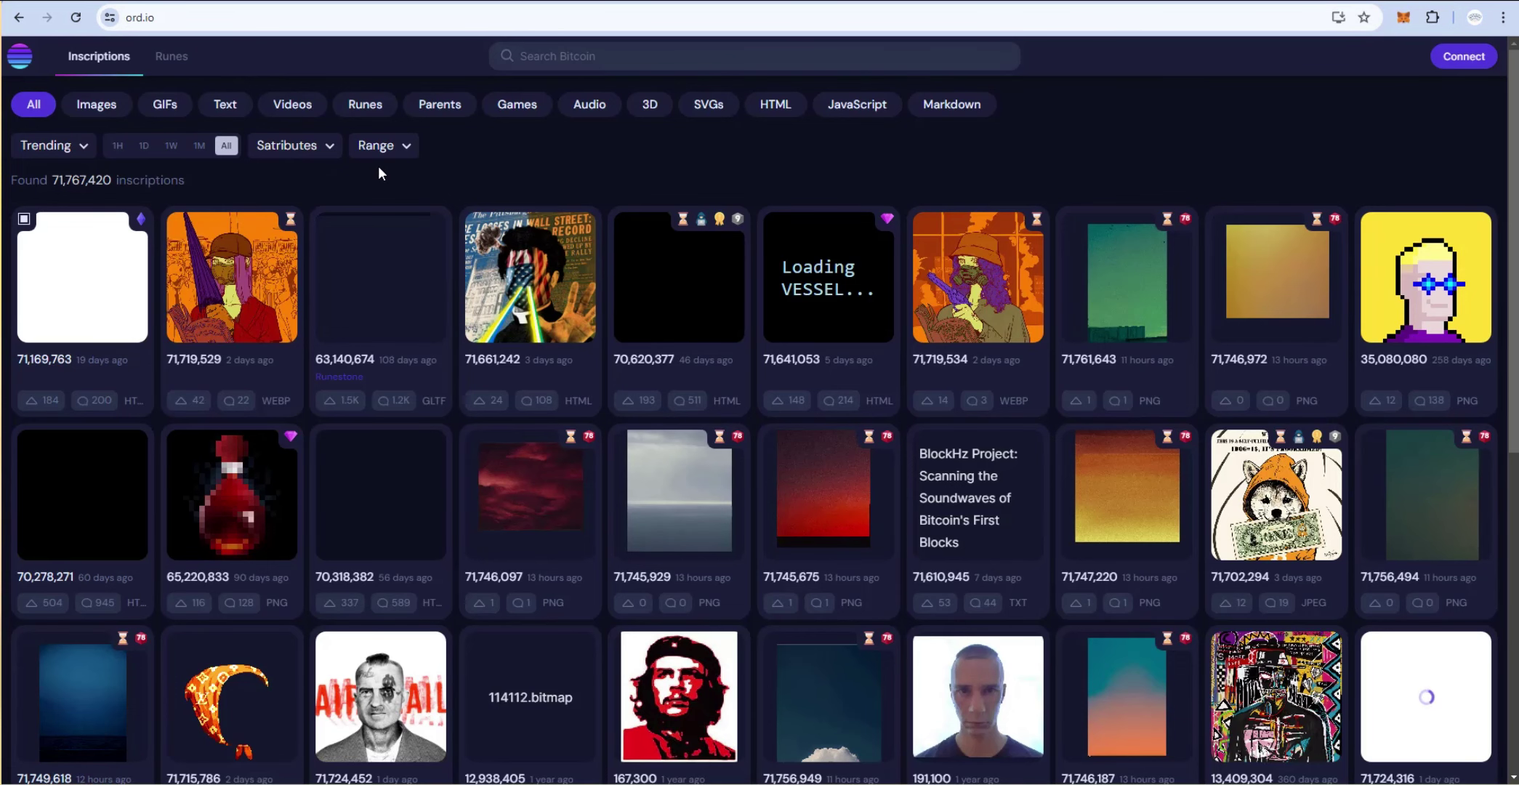
left_click(172, 57)
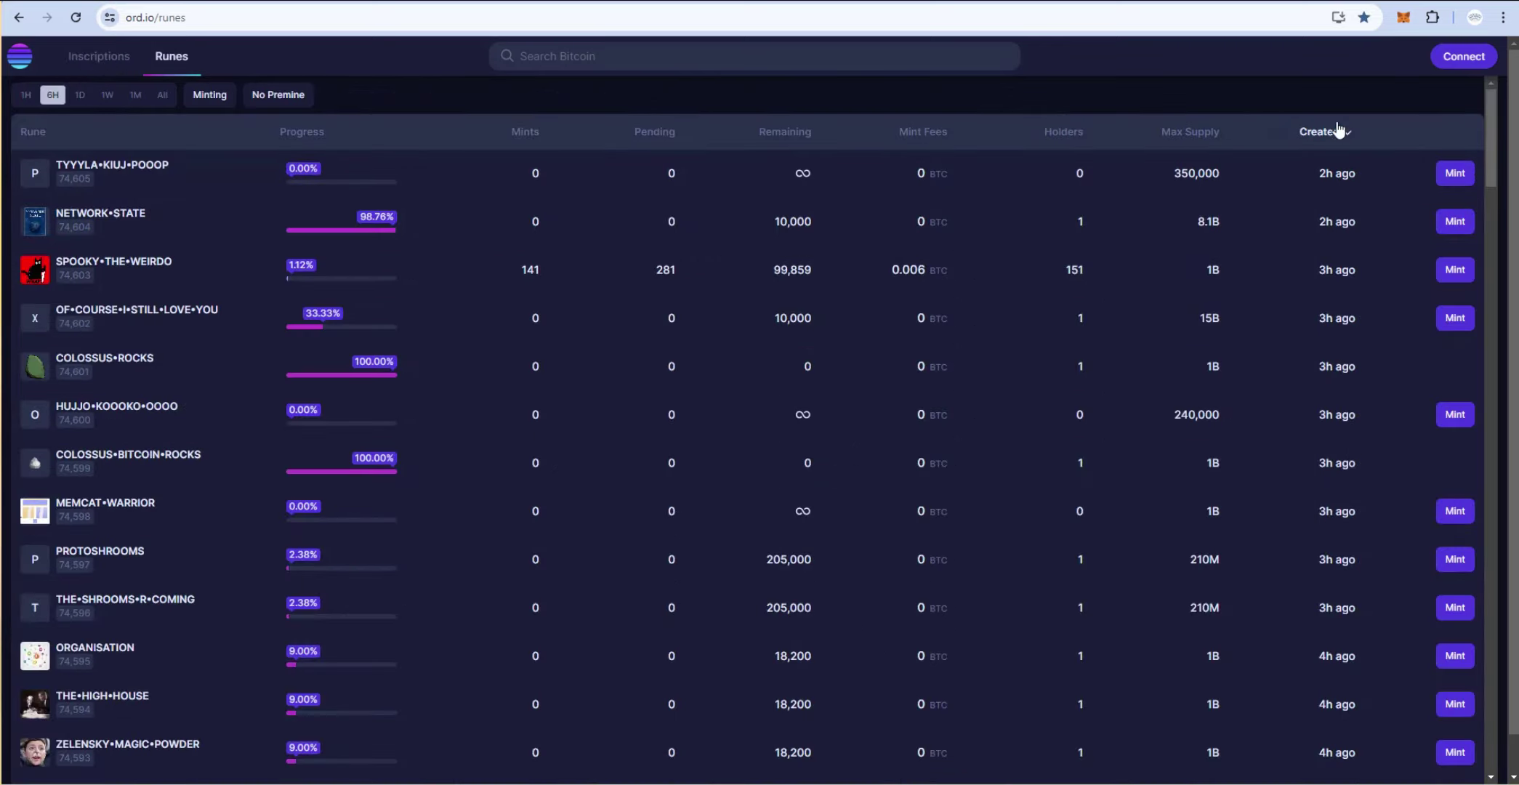
left_click(1463, 57)
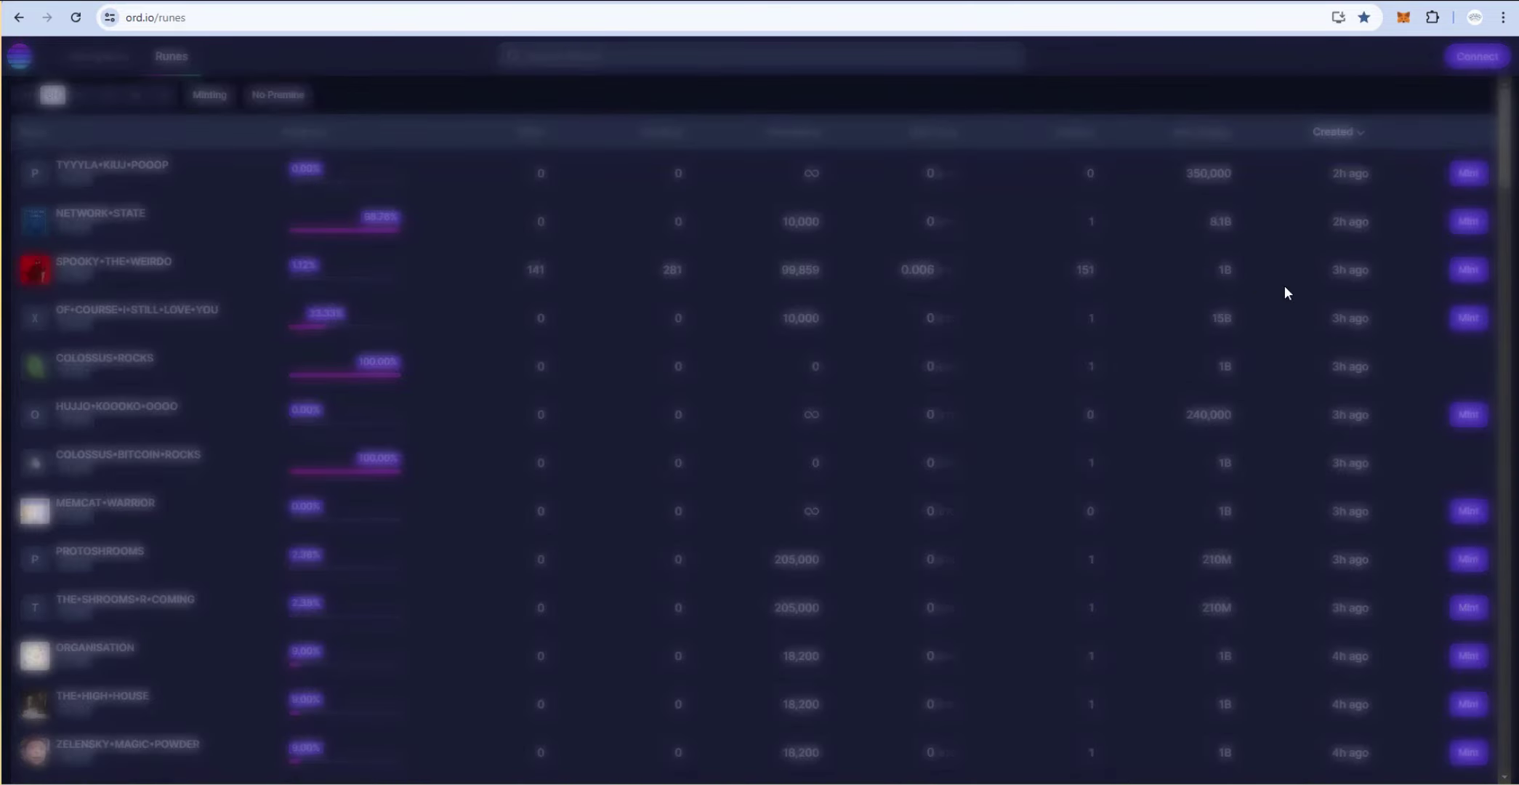
- Filter the runes list to runes that are currently minting and have no premine
left_click(208, 96)
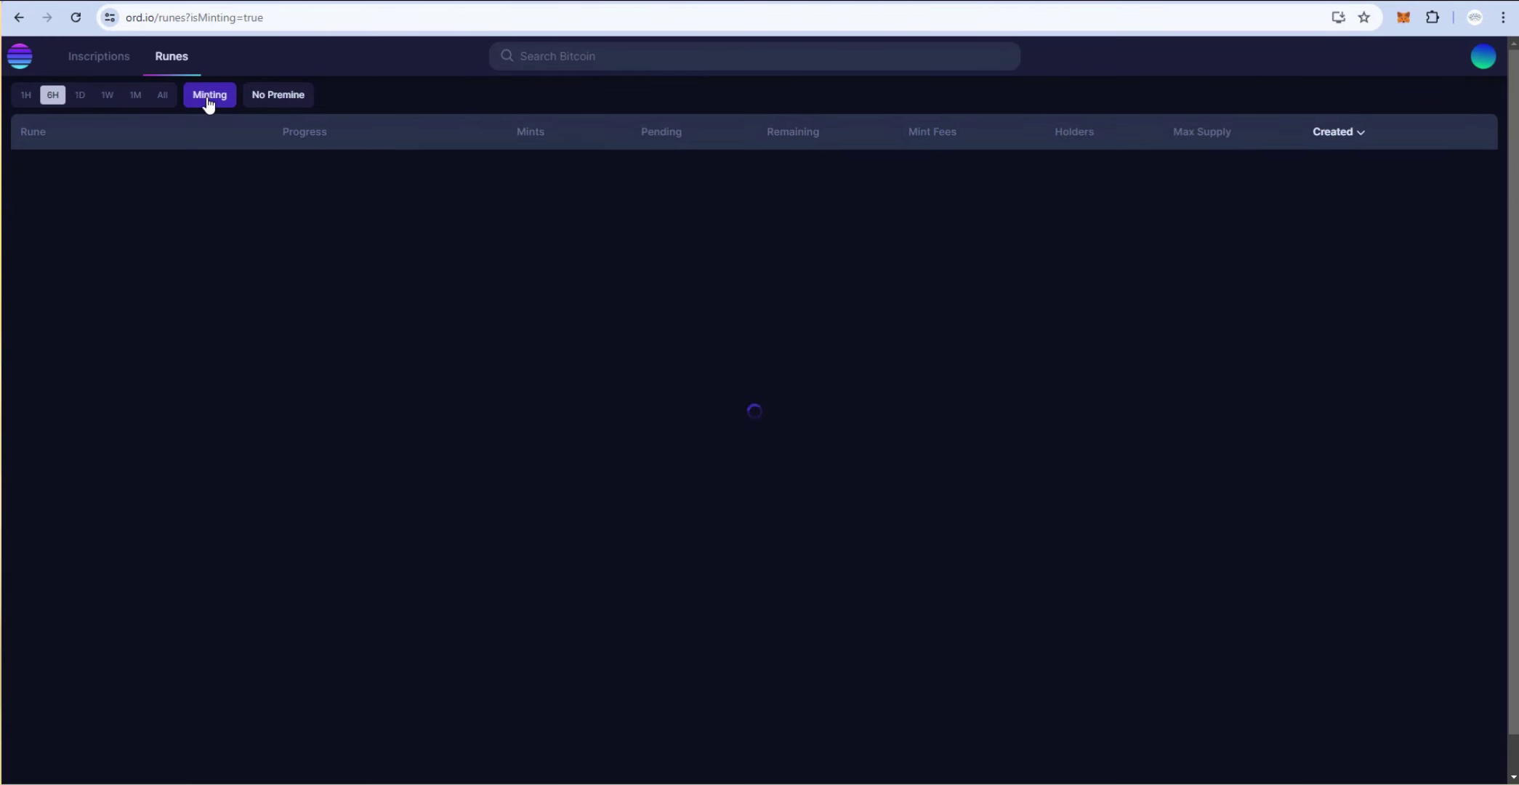
left_click(273, 99)
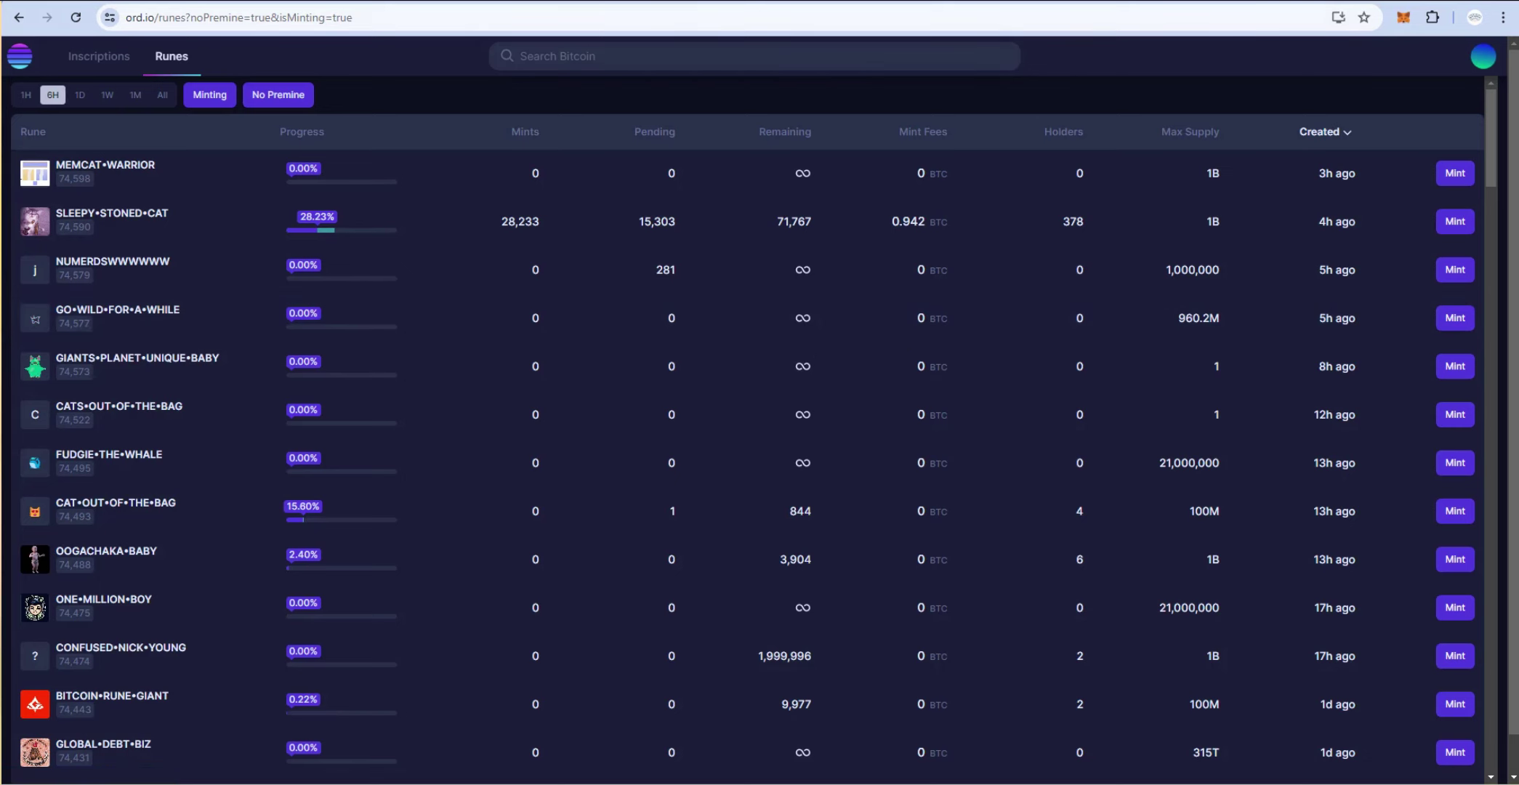
- Compare the max supply of the ord.io runes with the supply of BILLION•DOLLAR•CAT and STUPID•SILLY•CAT on Magic Eden
key("ctrl+Tab")
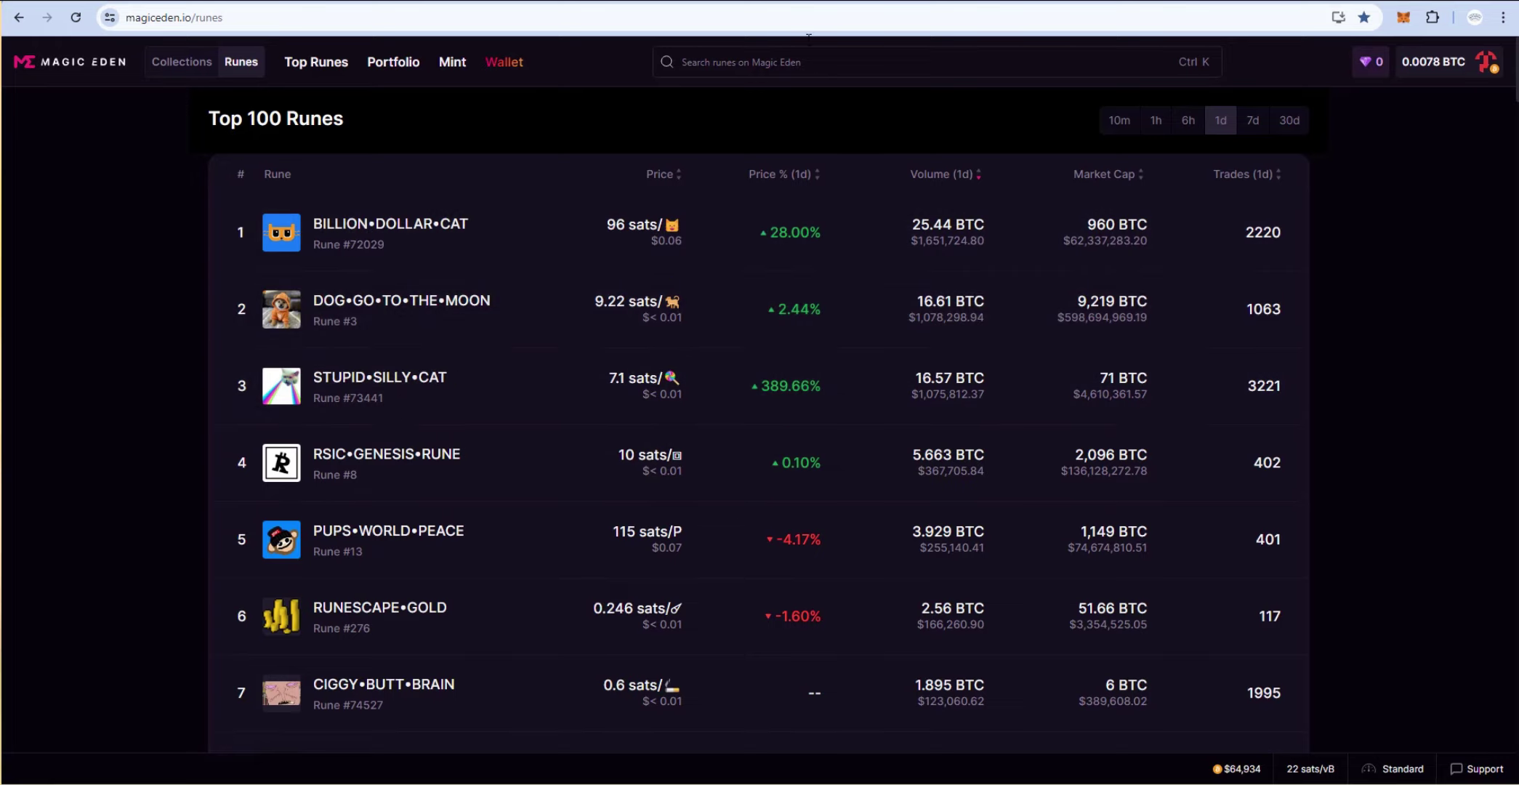
key("ctrl+Tab")
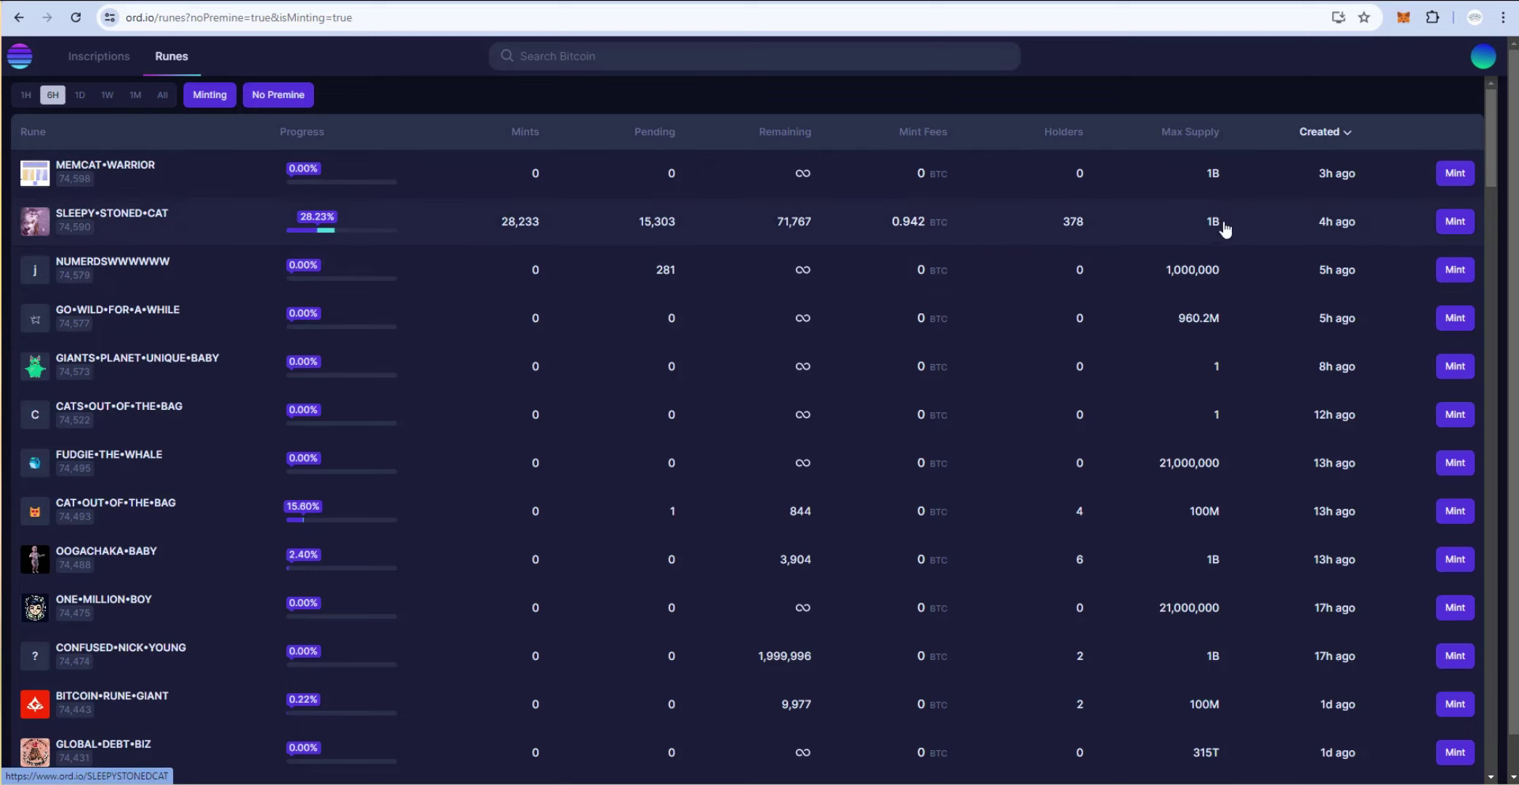
left_click(734, 6)
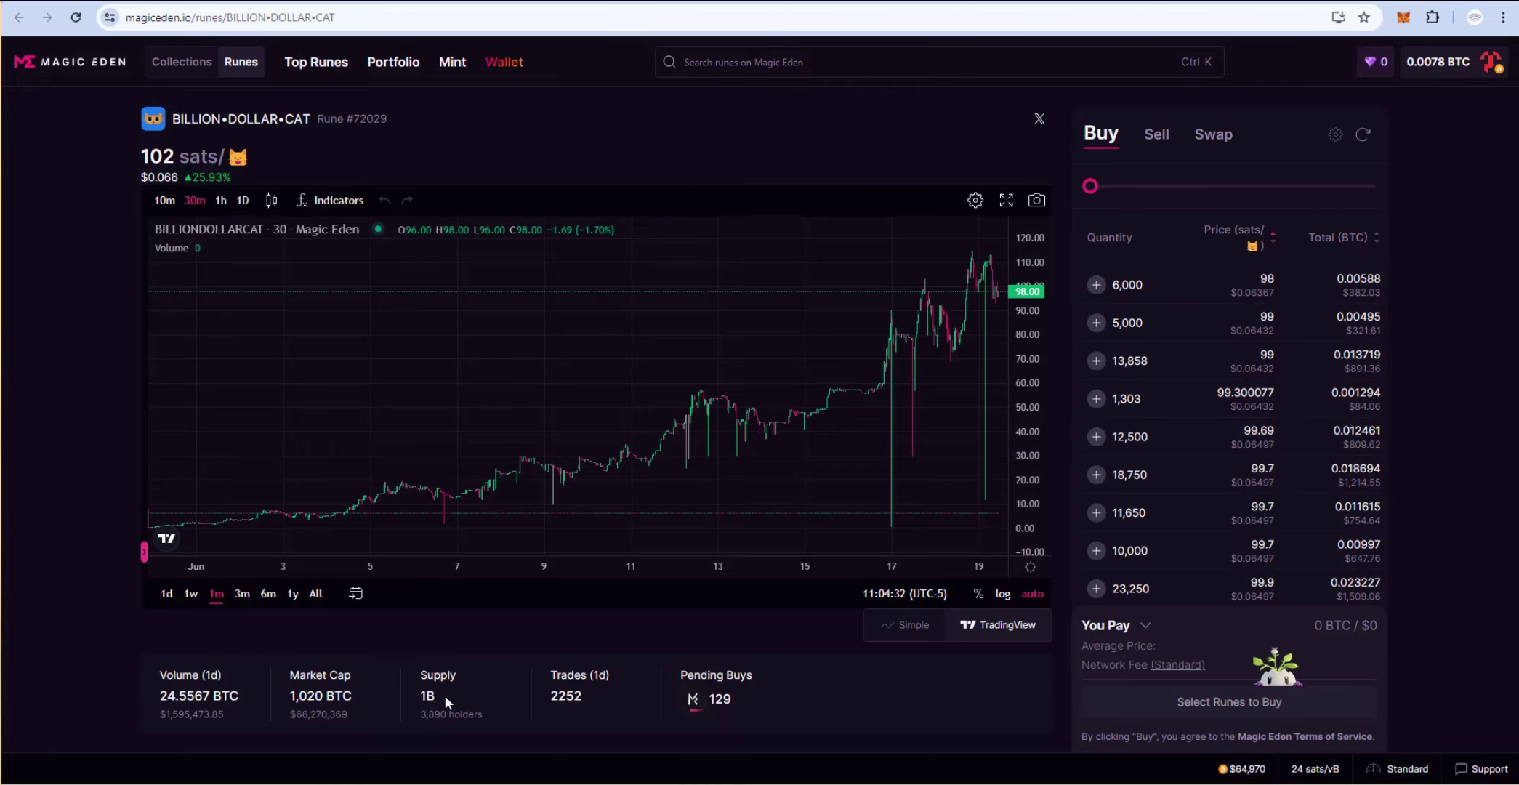
key("ctrl+Tab")
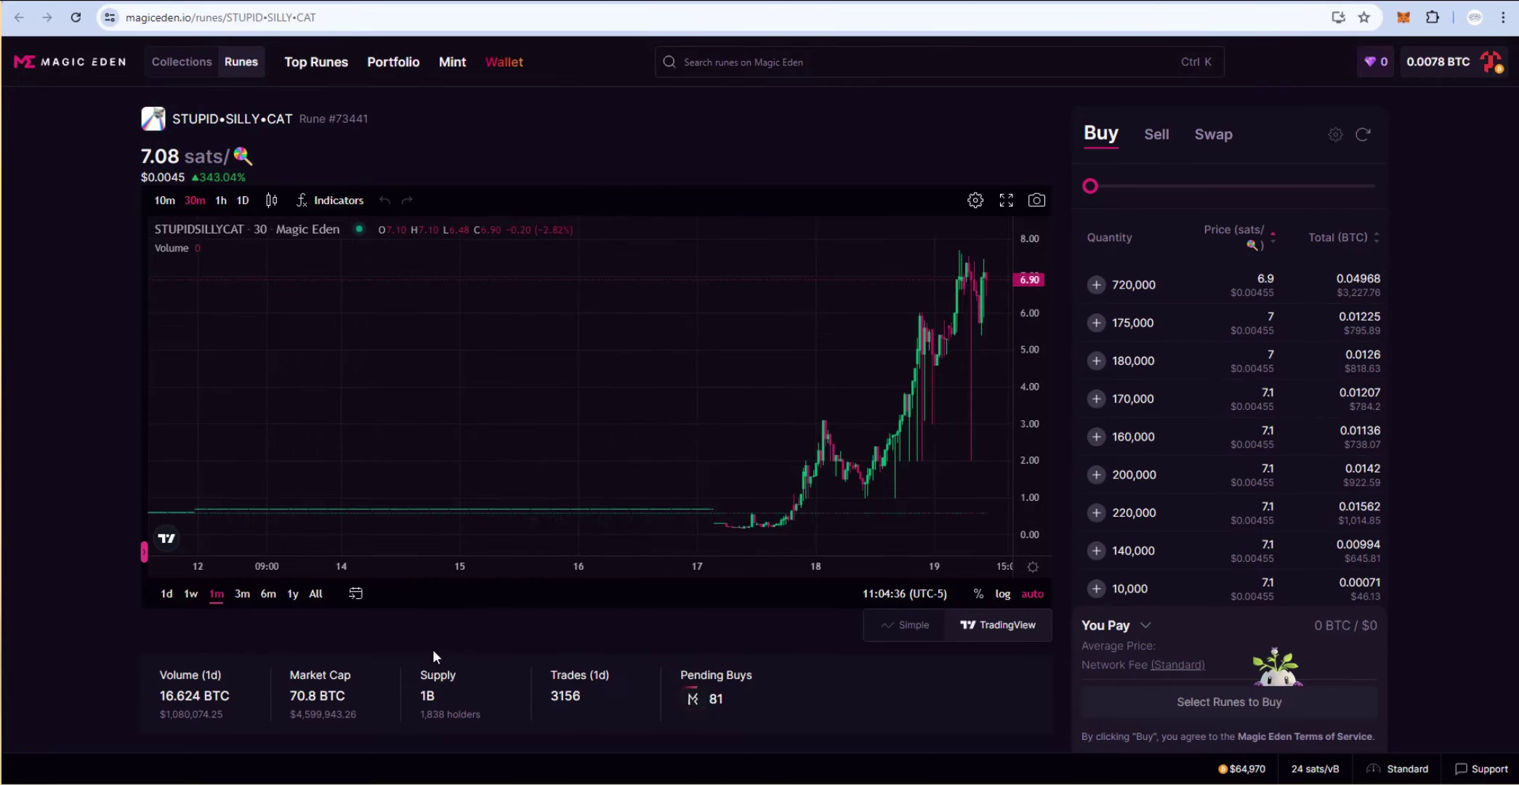
- Return to the filtered ord.io runes list and open the SLEEPY•STONED•CAT page in a new tab
key("ctrl+Tab")
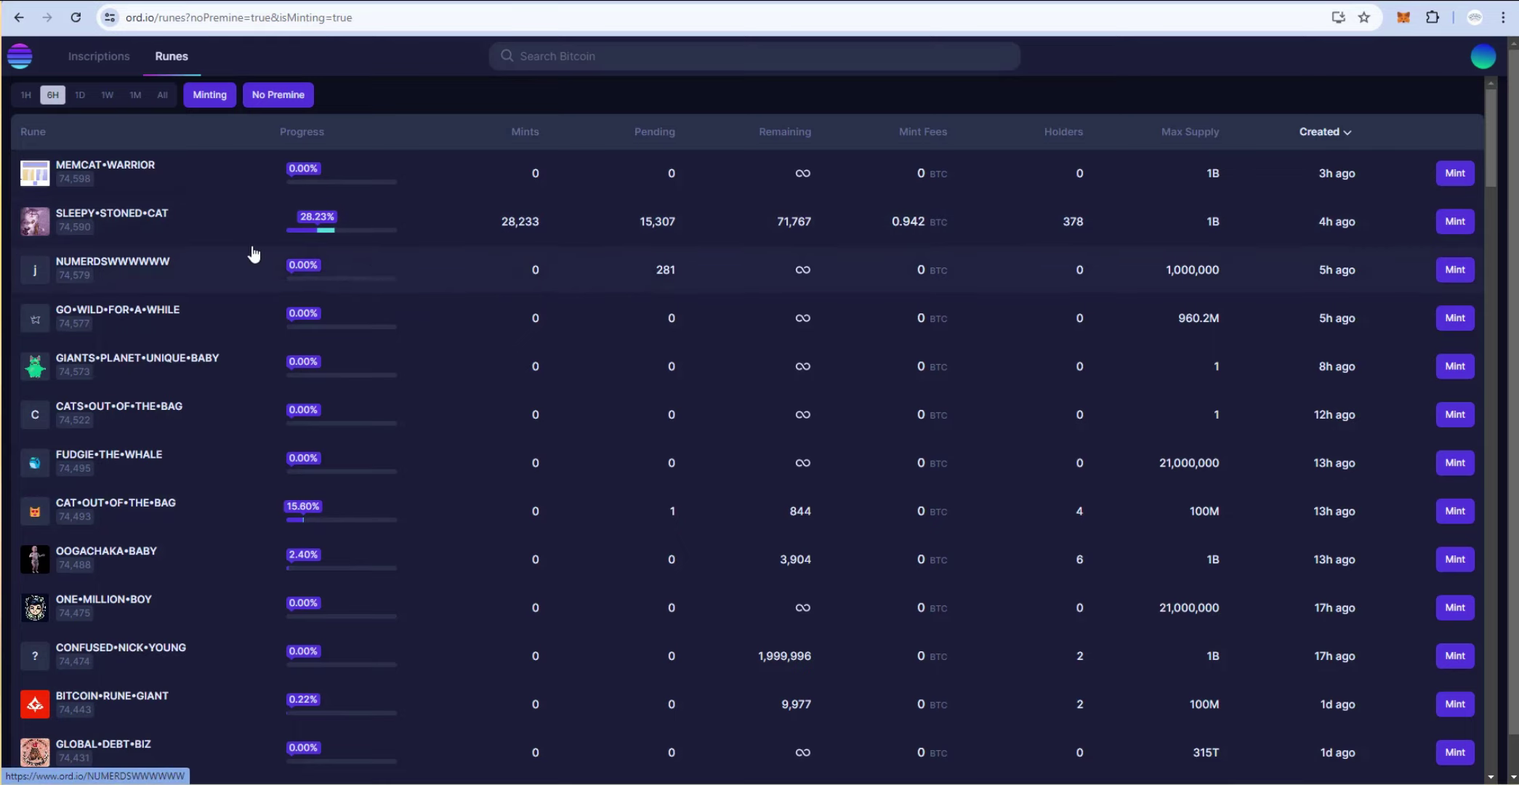
right_click(149, 220)
left_click(191, 247)
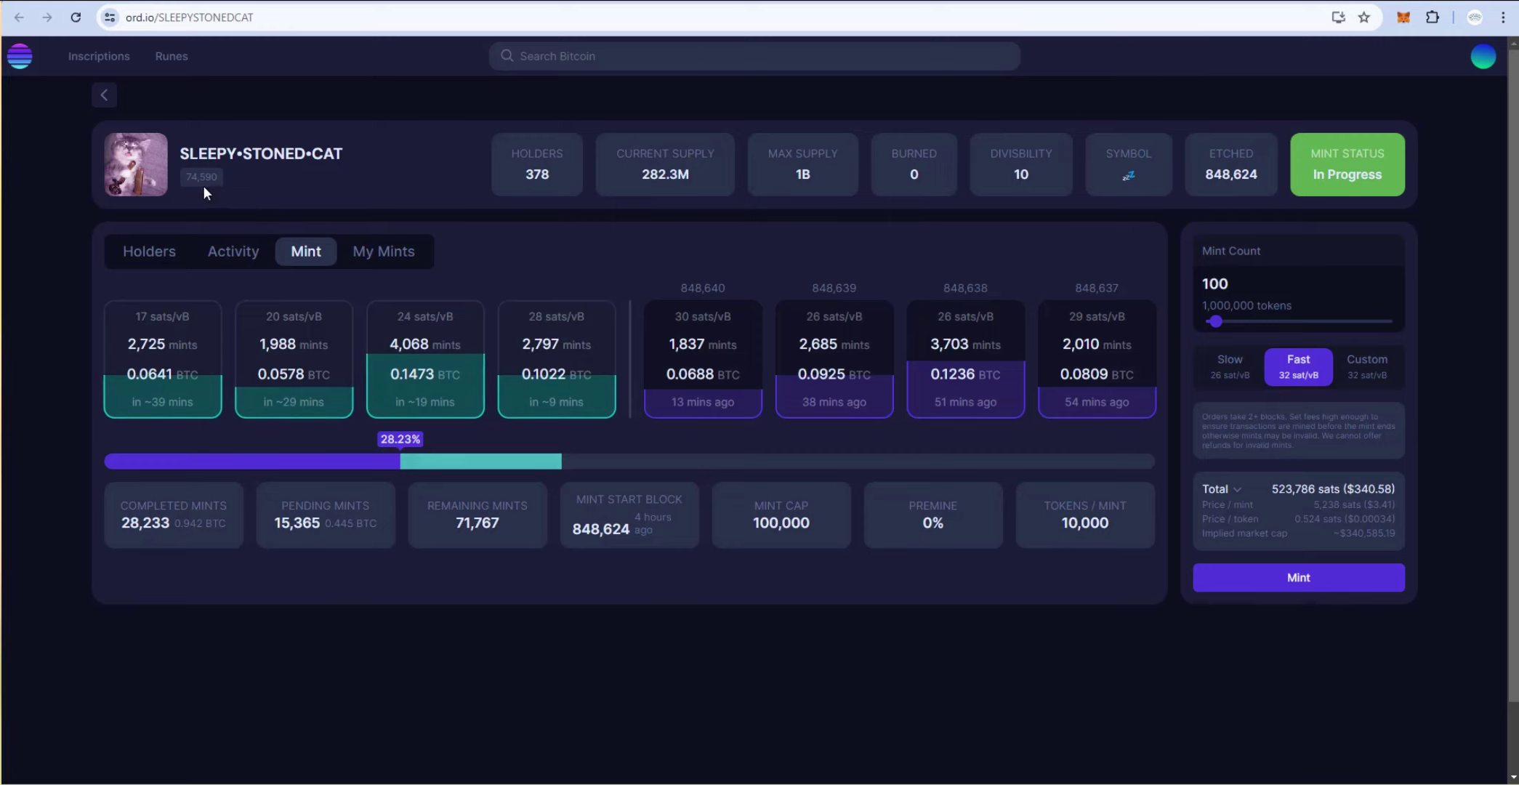
- Copy the rune's name from its ord.io page and search X for SLEEPY•STONED•CAT
left_click_drag(191, 176, 212, 174)
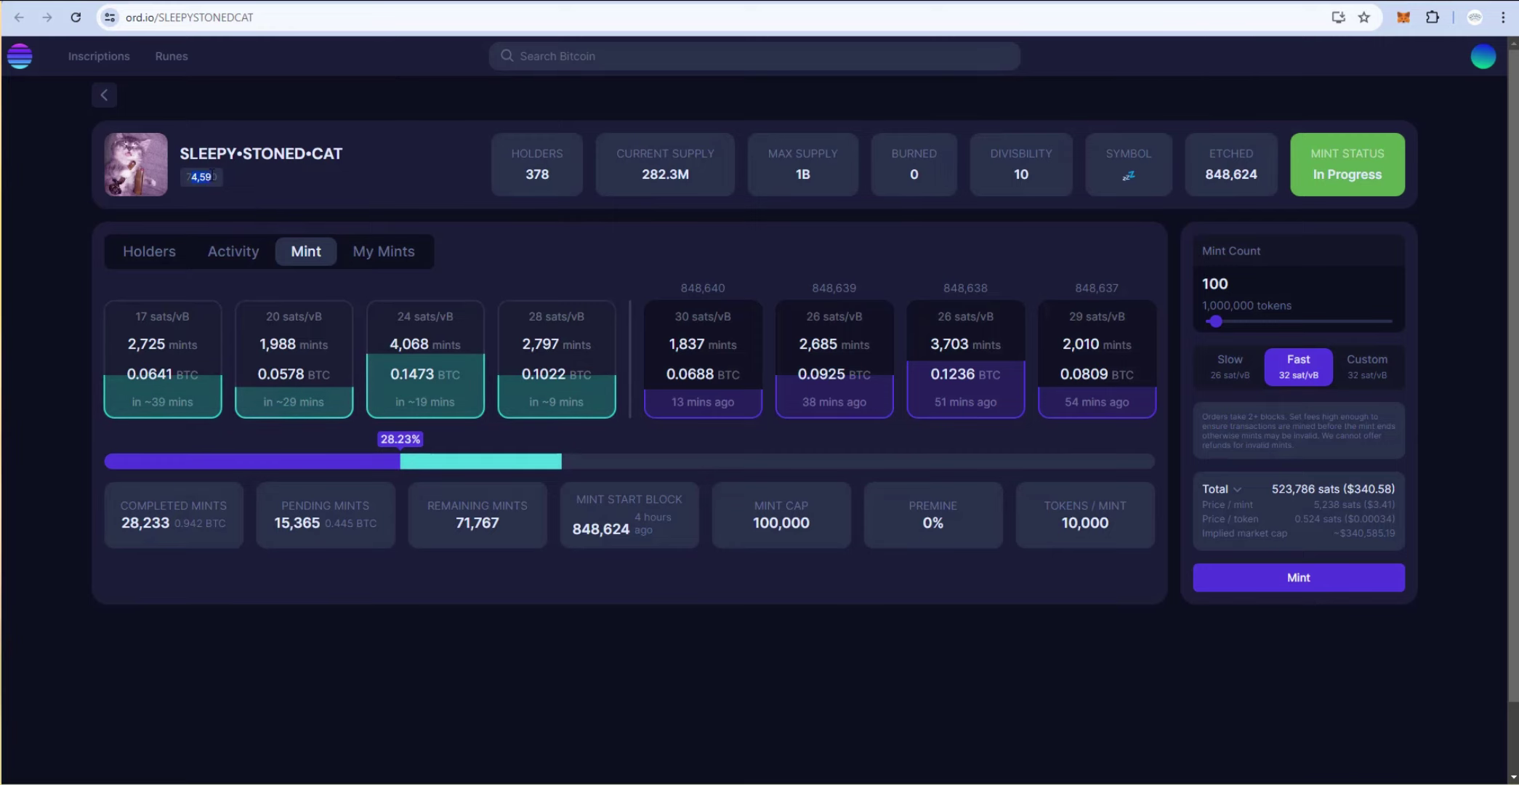
left_click(216, 176)
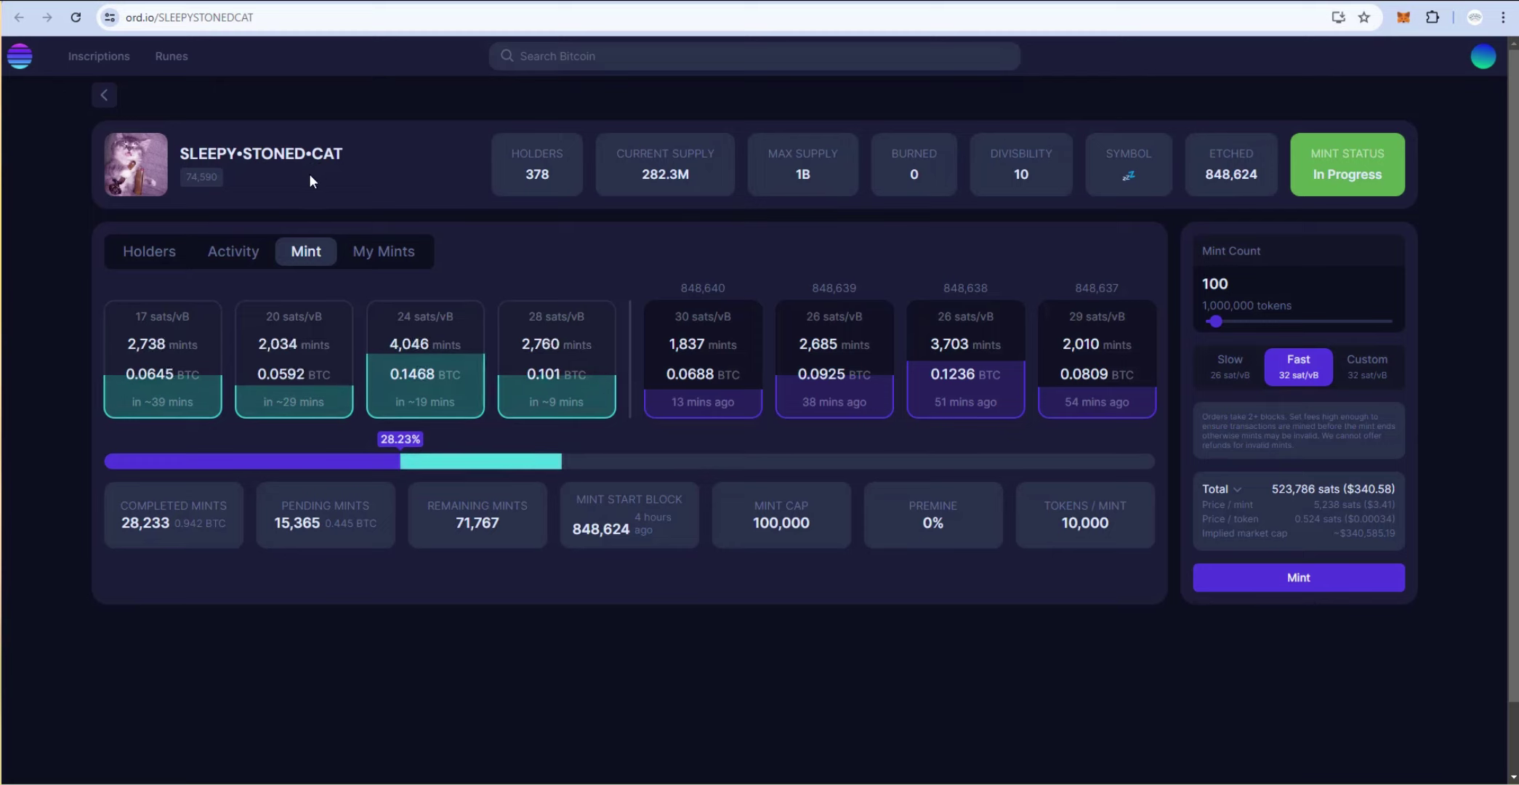
left_click(276, 157)
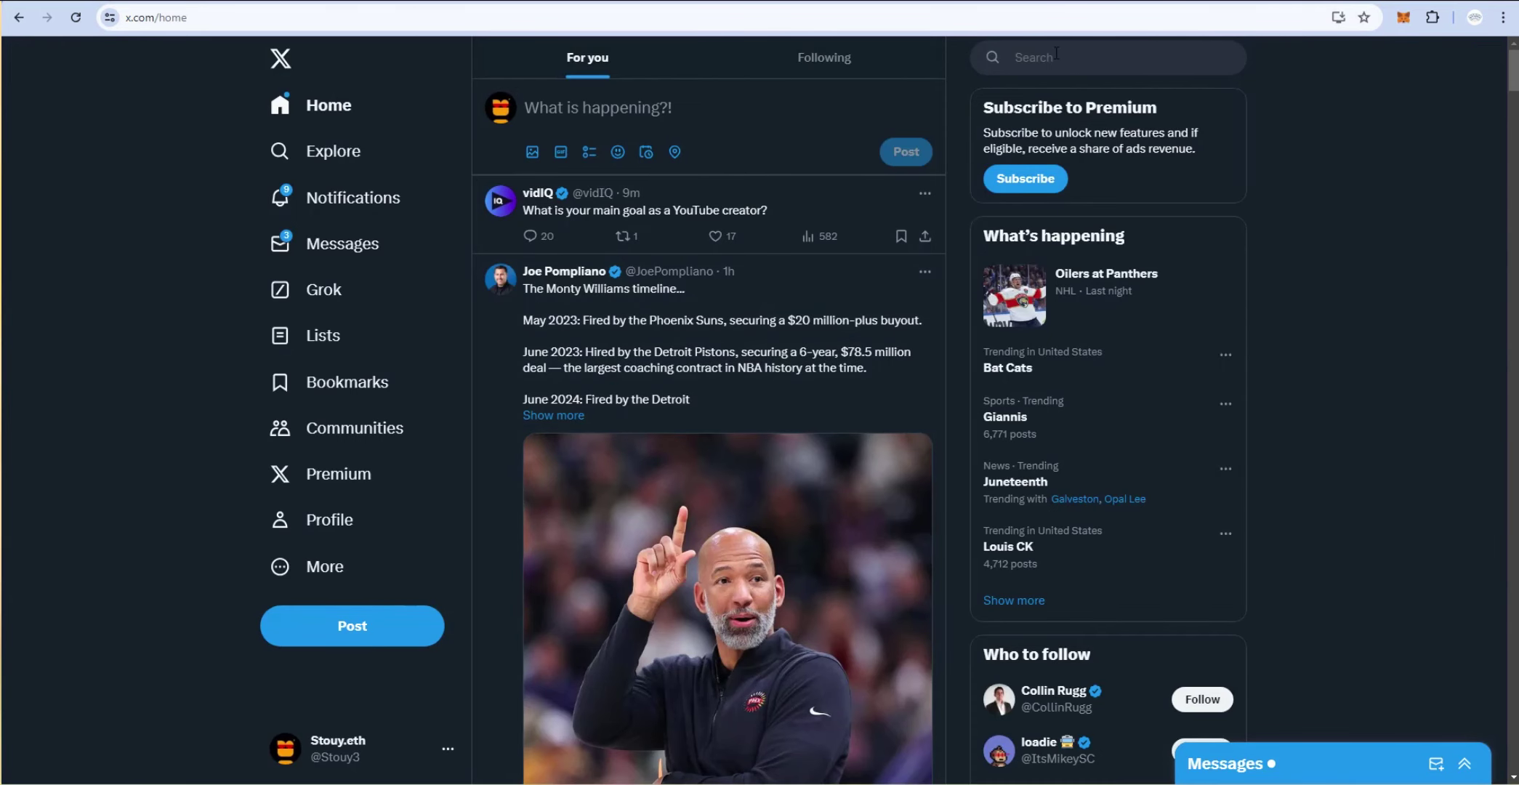
left_click(1056, 53)
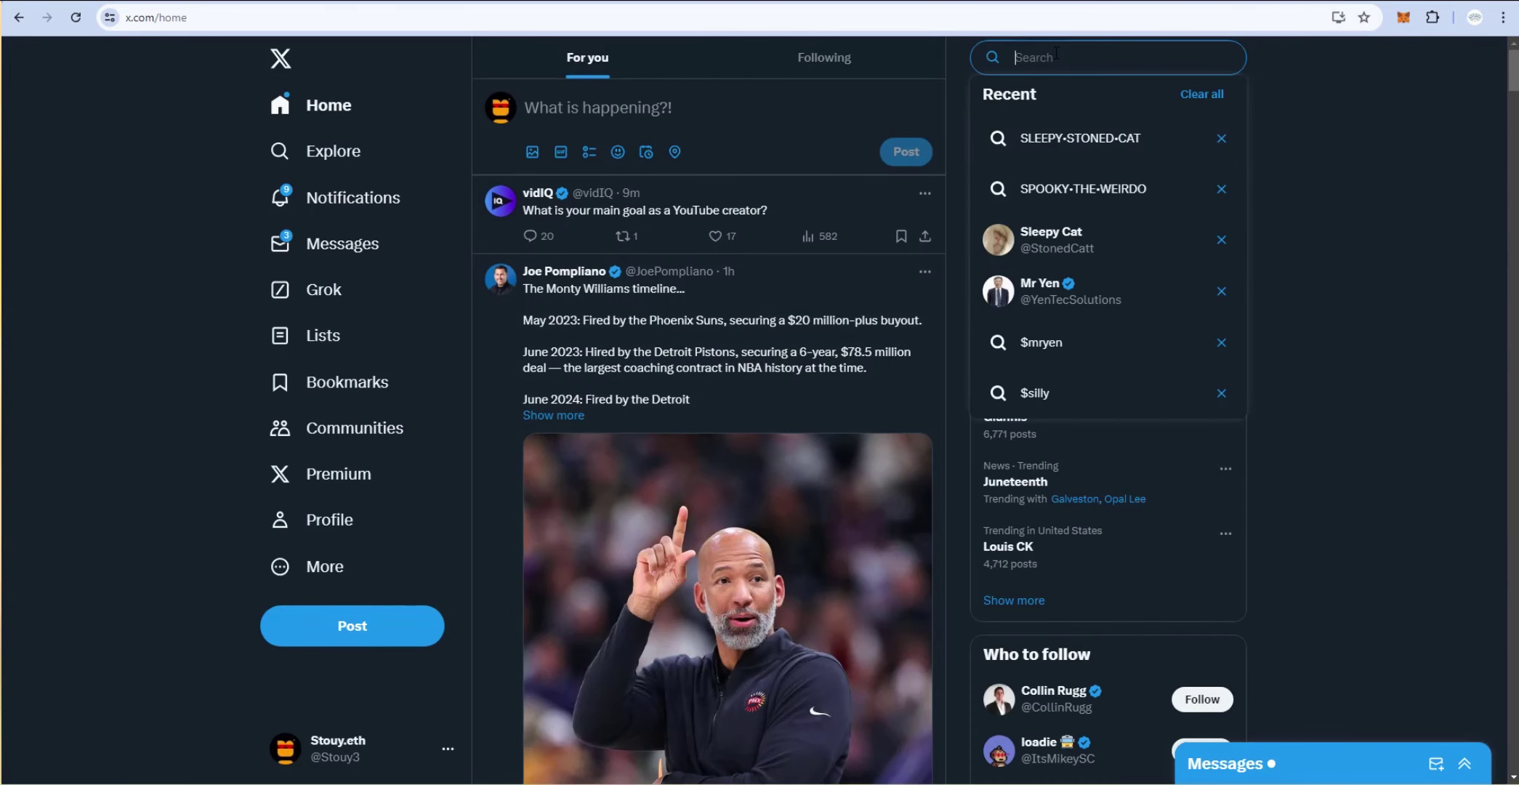
key("ctrl+v")
key("Return")
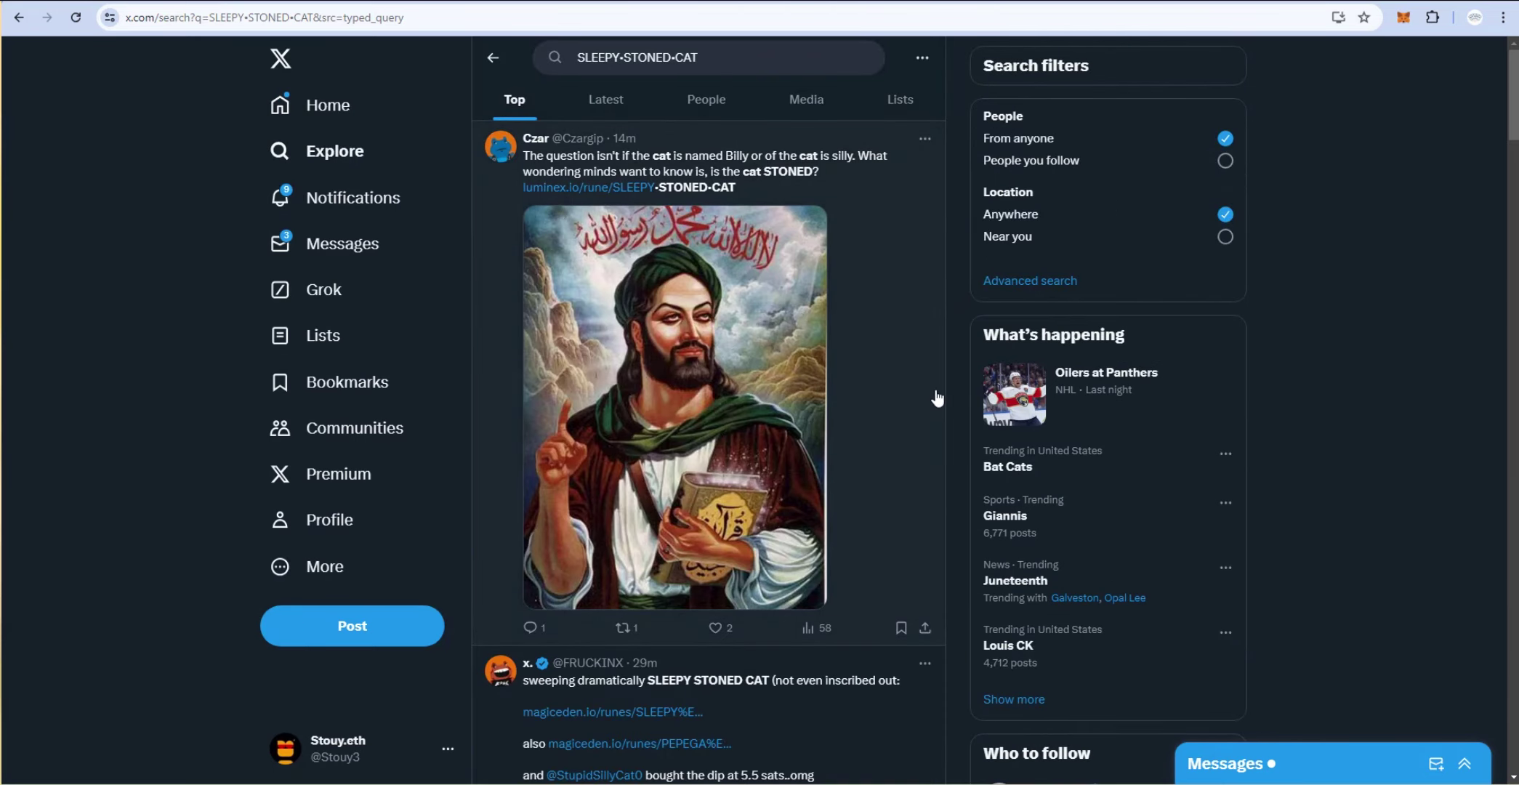
- Read through the top X posts about SLEEPY•STONED•CAT to gauge the community's interest in the rune
scroll(908, 251, "down", 5)
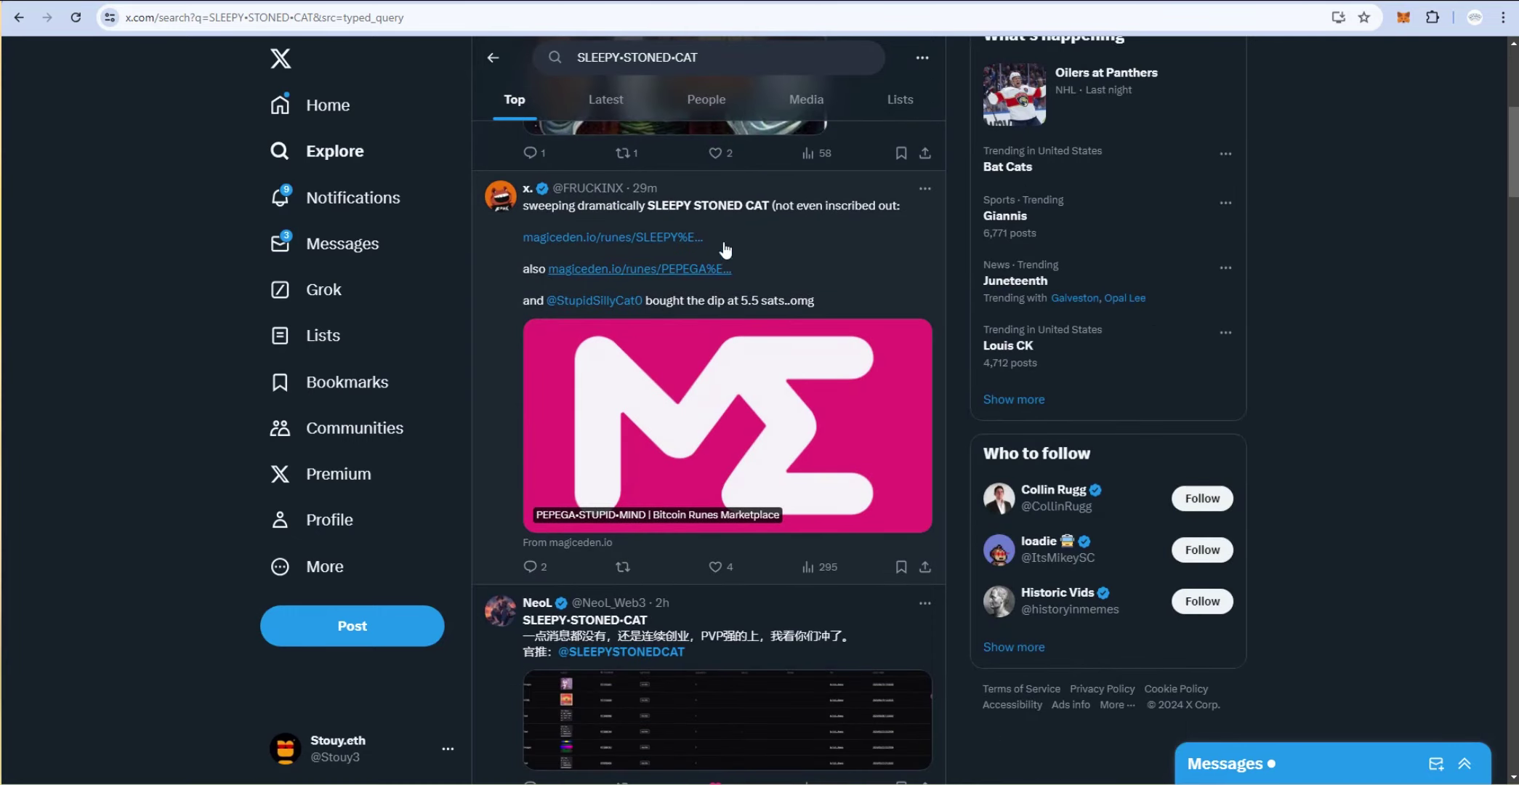
scroll(876, 367, "down", 4)
scroll(864, 516, "down", 8)
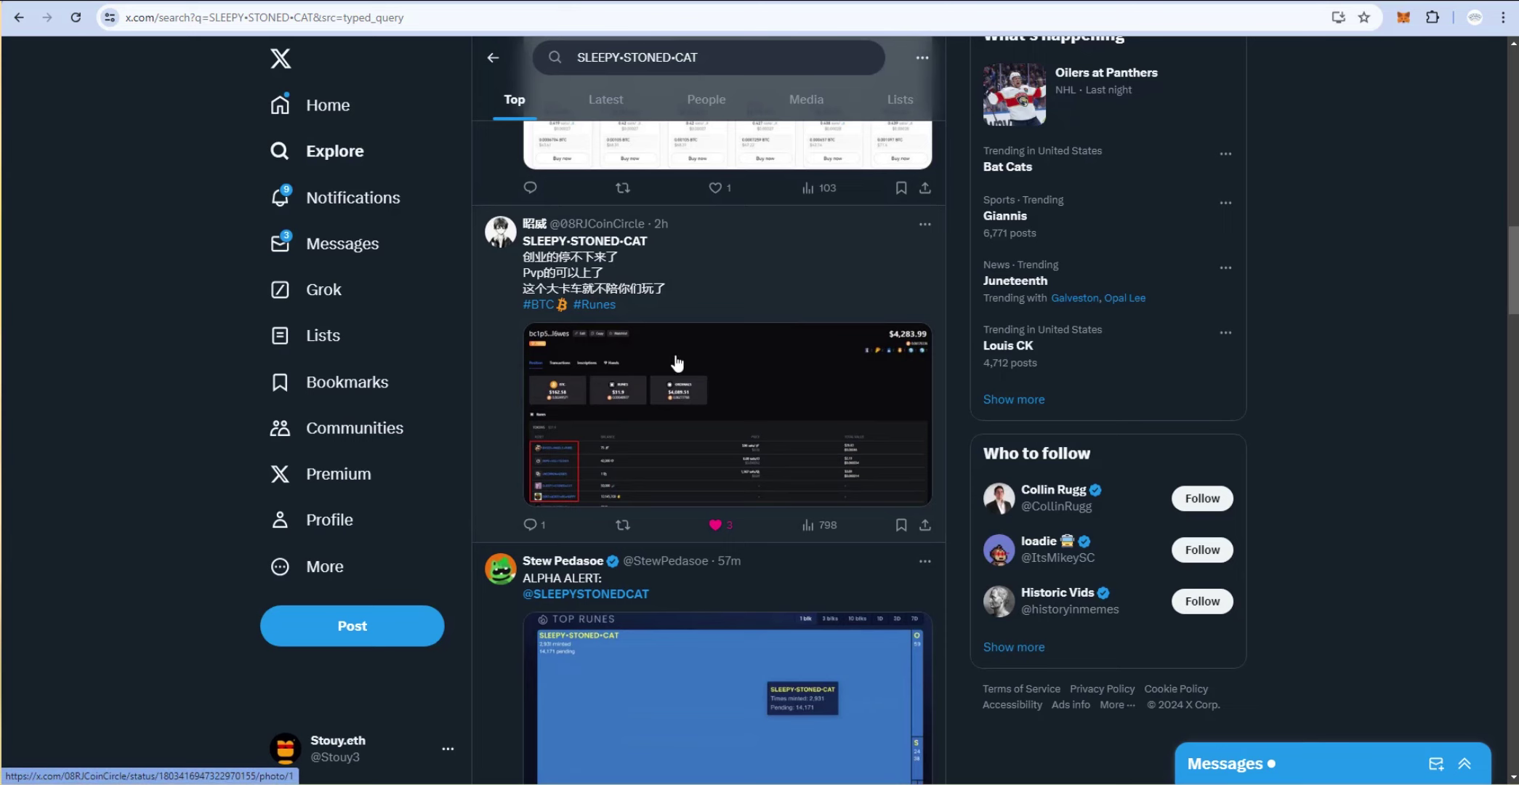
scroll(893, 342, "down", 3)
scroll(870, 452, "down", 3)
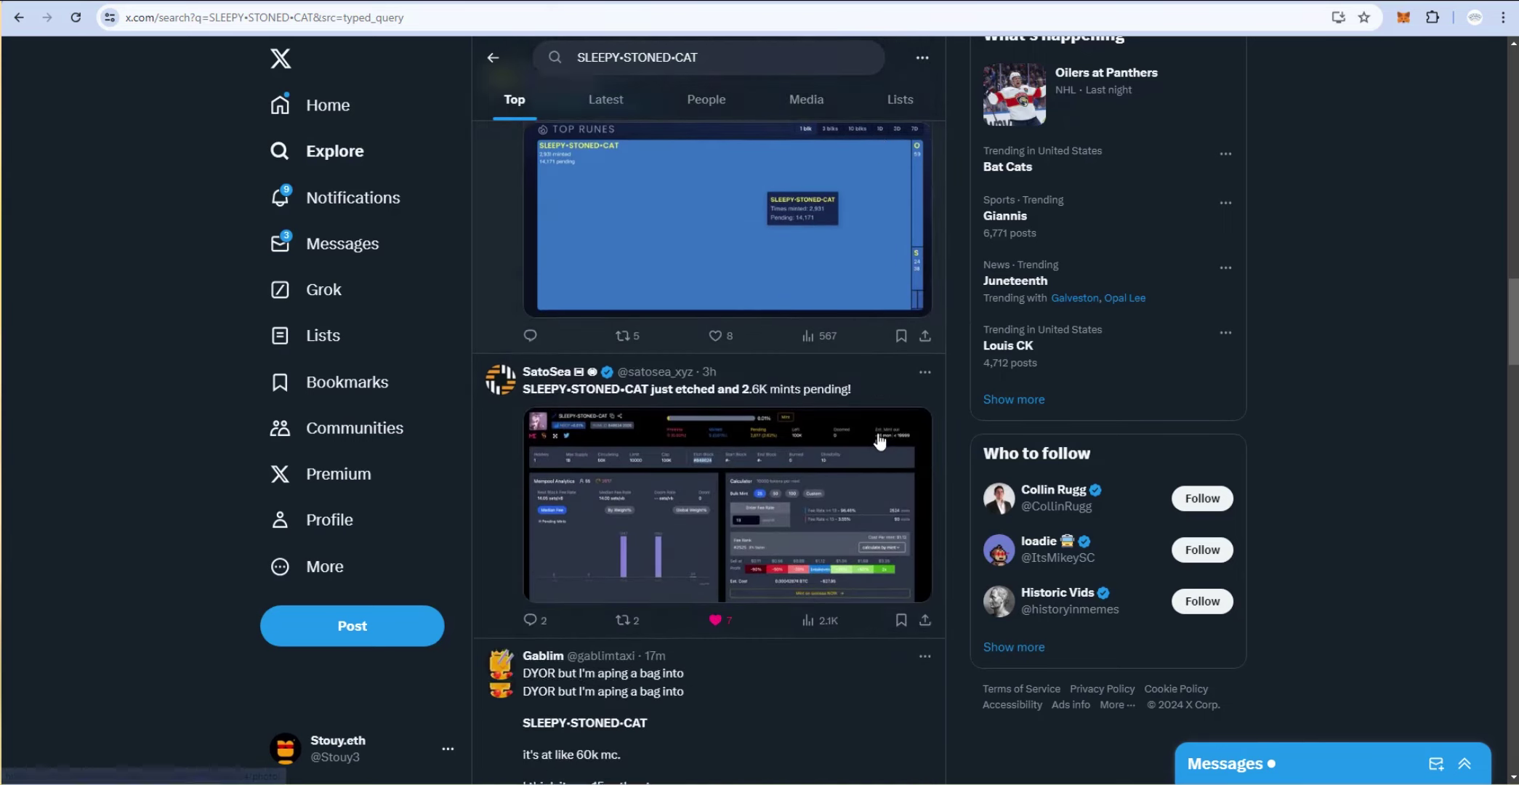
scroll(894, 455, "up", 14)
scroll(888, 285, "up", 7)
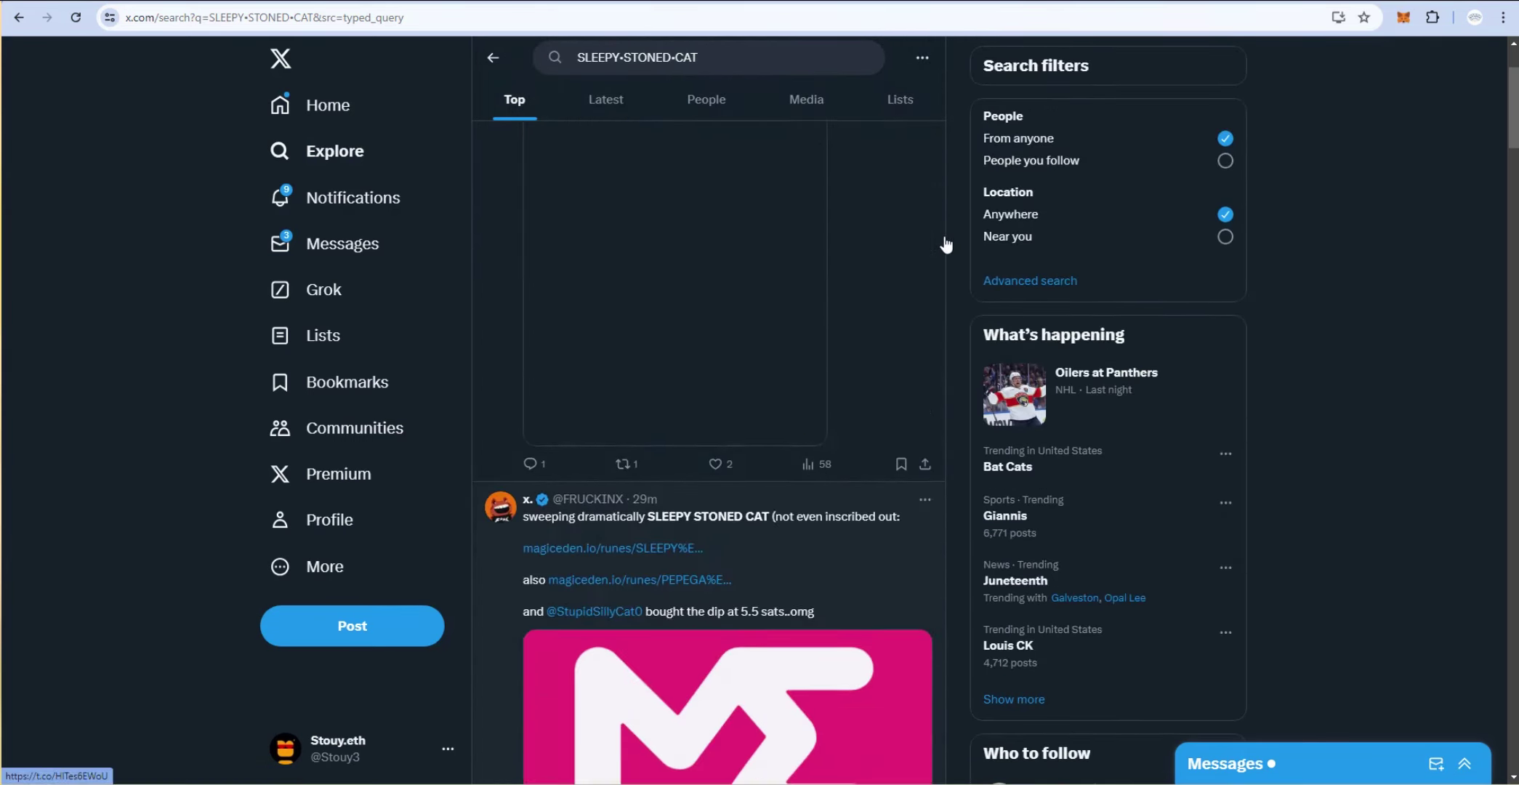
- Switch to Magic Eden, search its runes for SLEEPY•STONED•CAT and open that rune's market page
key("ctrl+Tab")
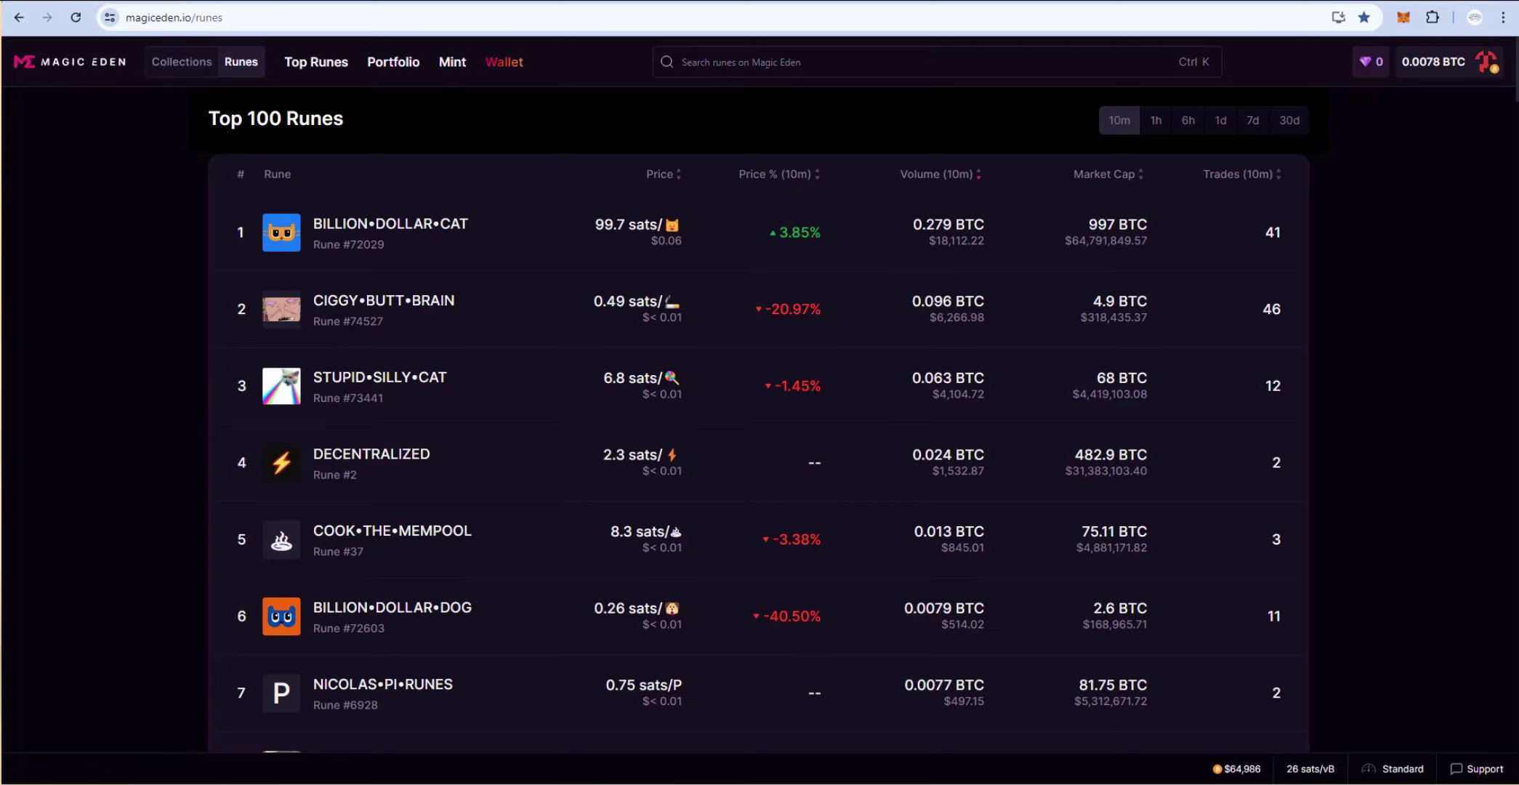
left_click(771, 67)
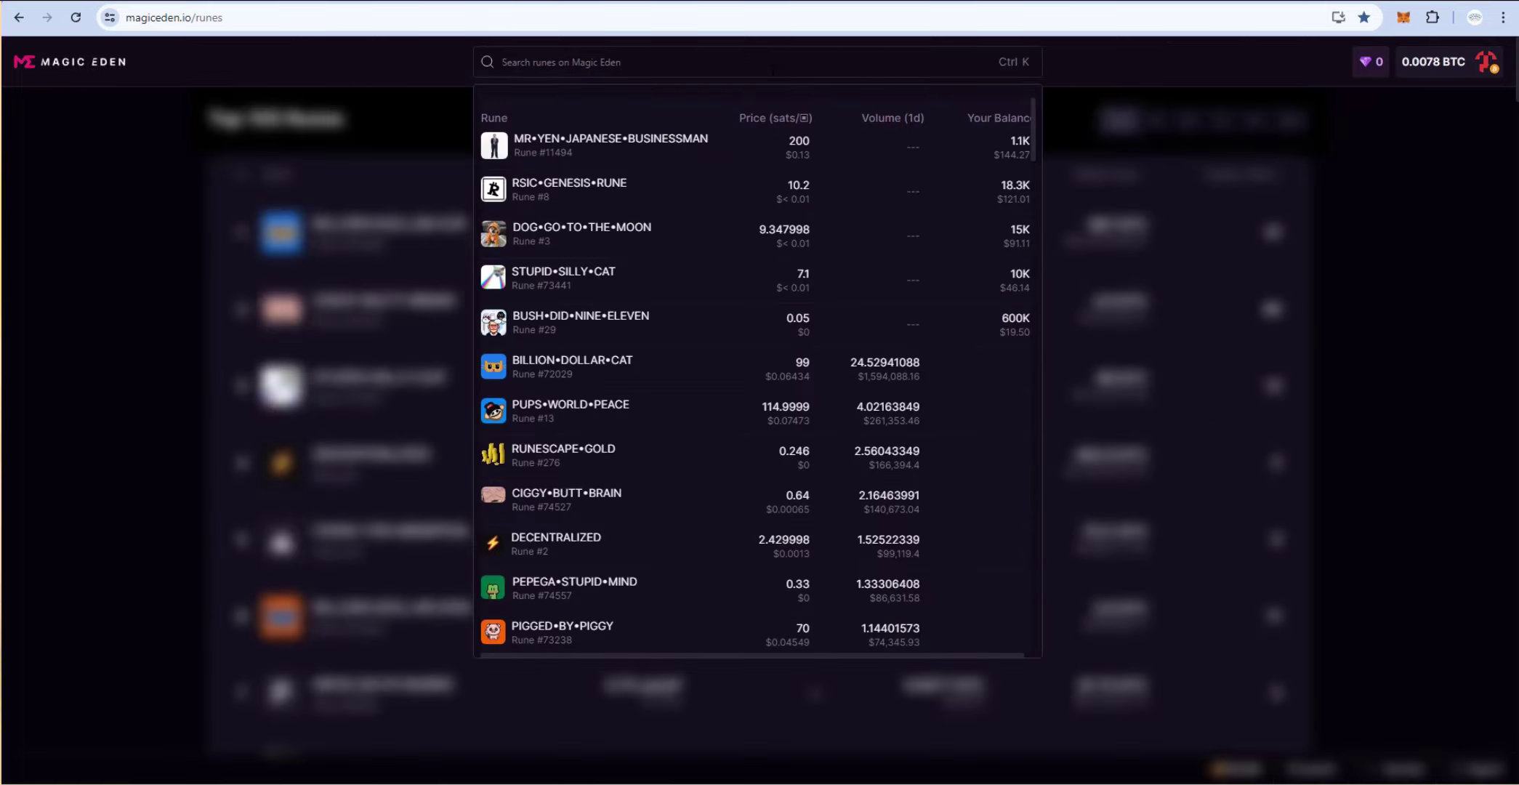
key("ctrl+v")
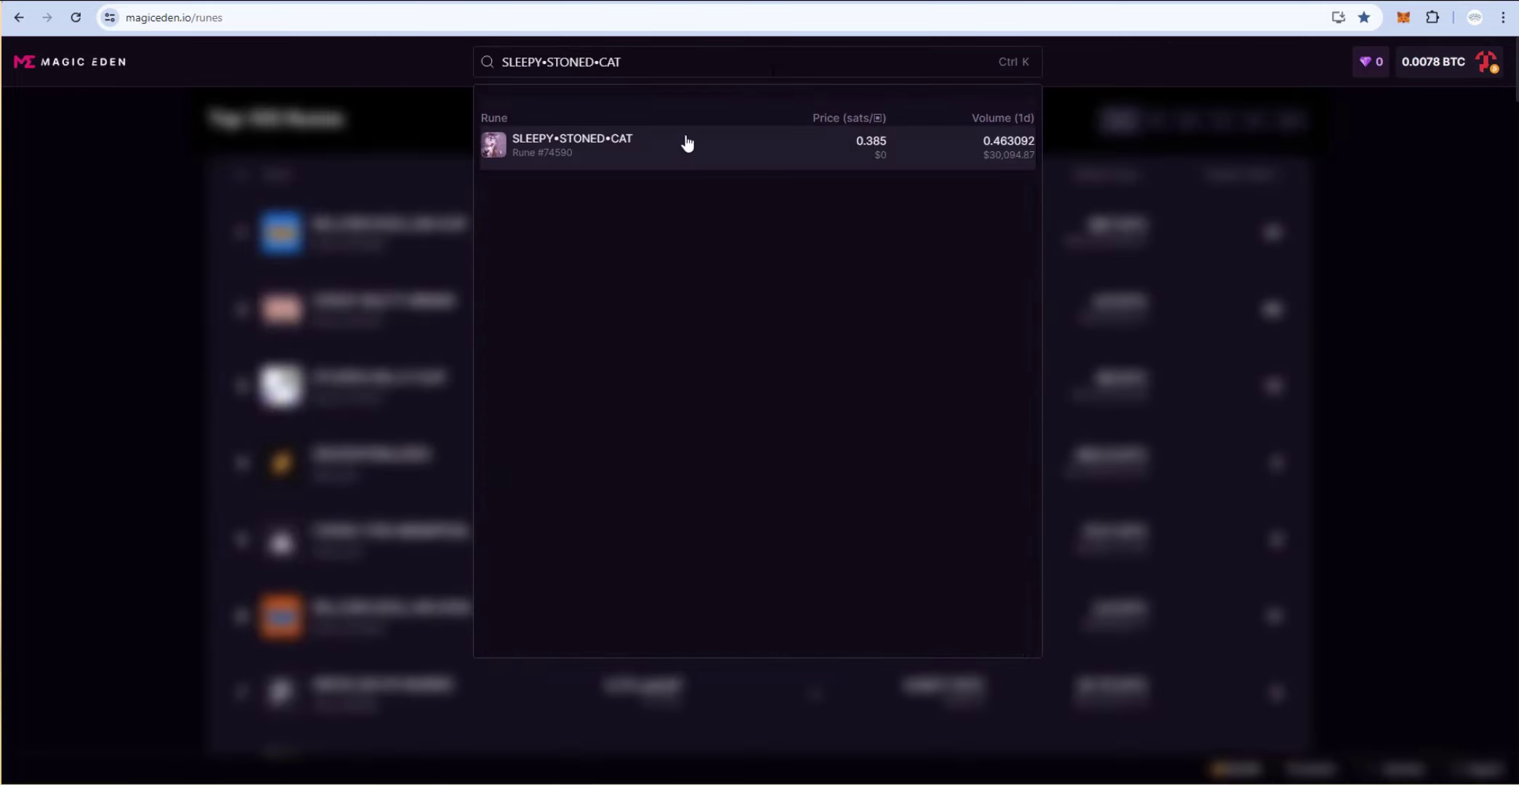
left_click(690, 146)
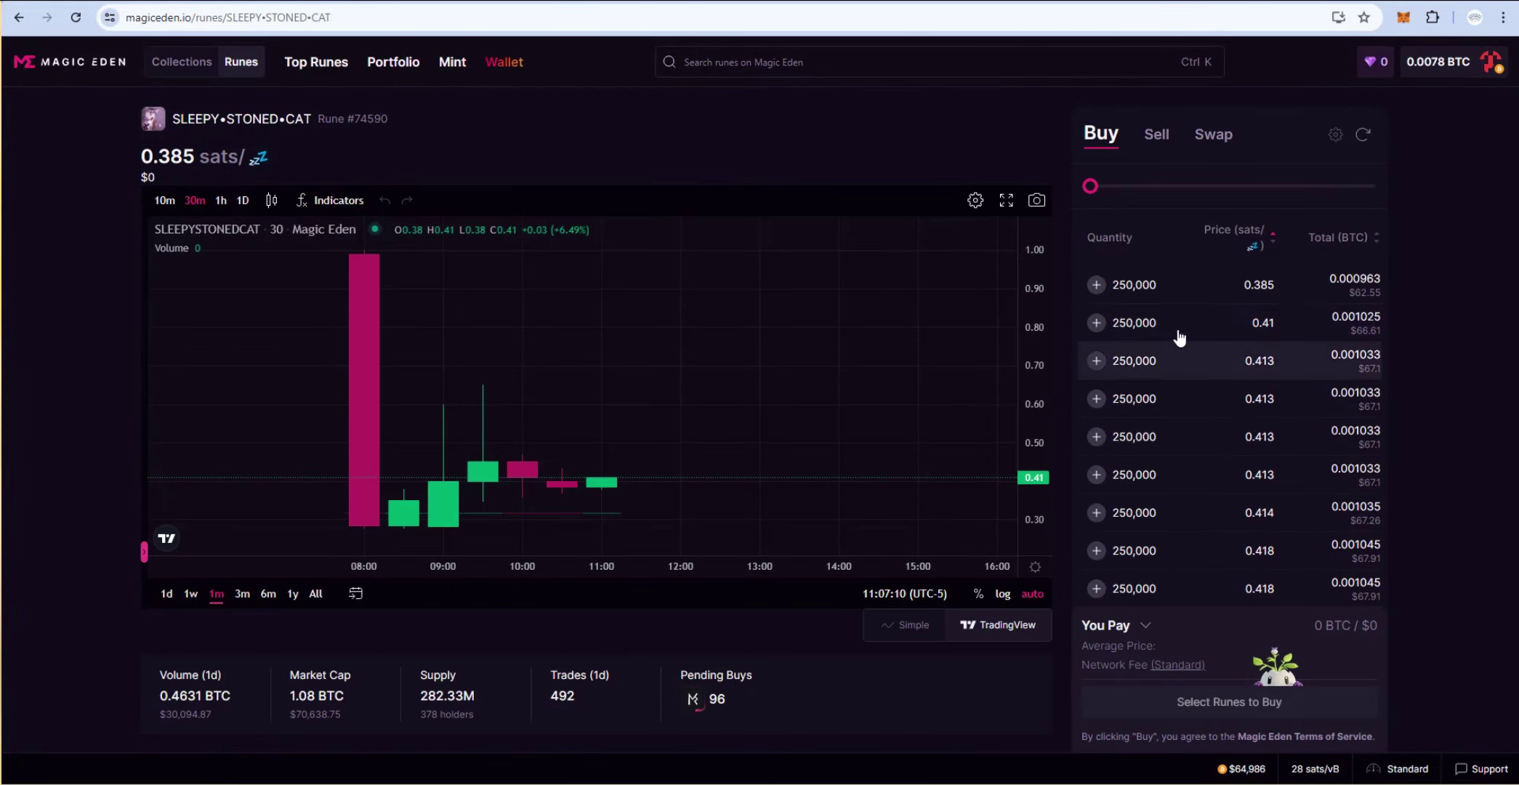
- Compare the SLEEPY•STONED•CAT price per token for minting on ord.io with the listing prices on Magic Eden
key("ctrl+Tab")
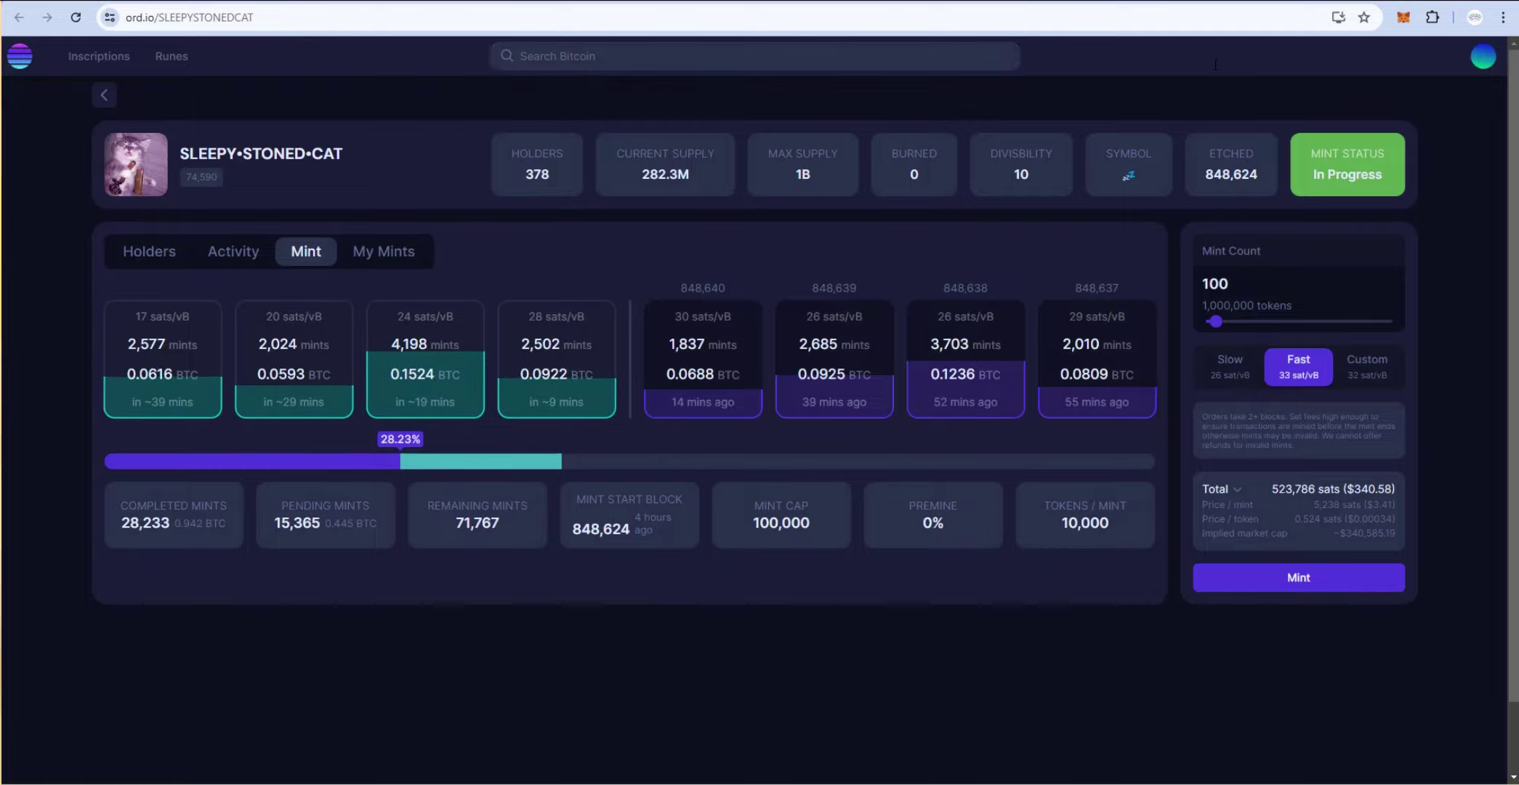
key("ctrl+Tab")
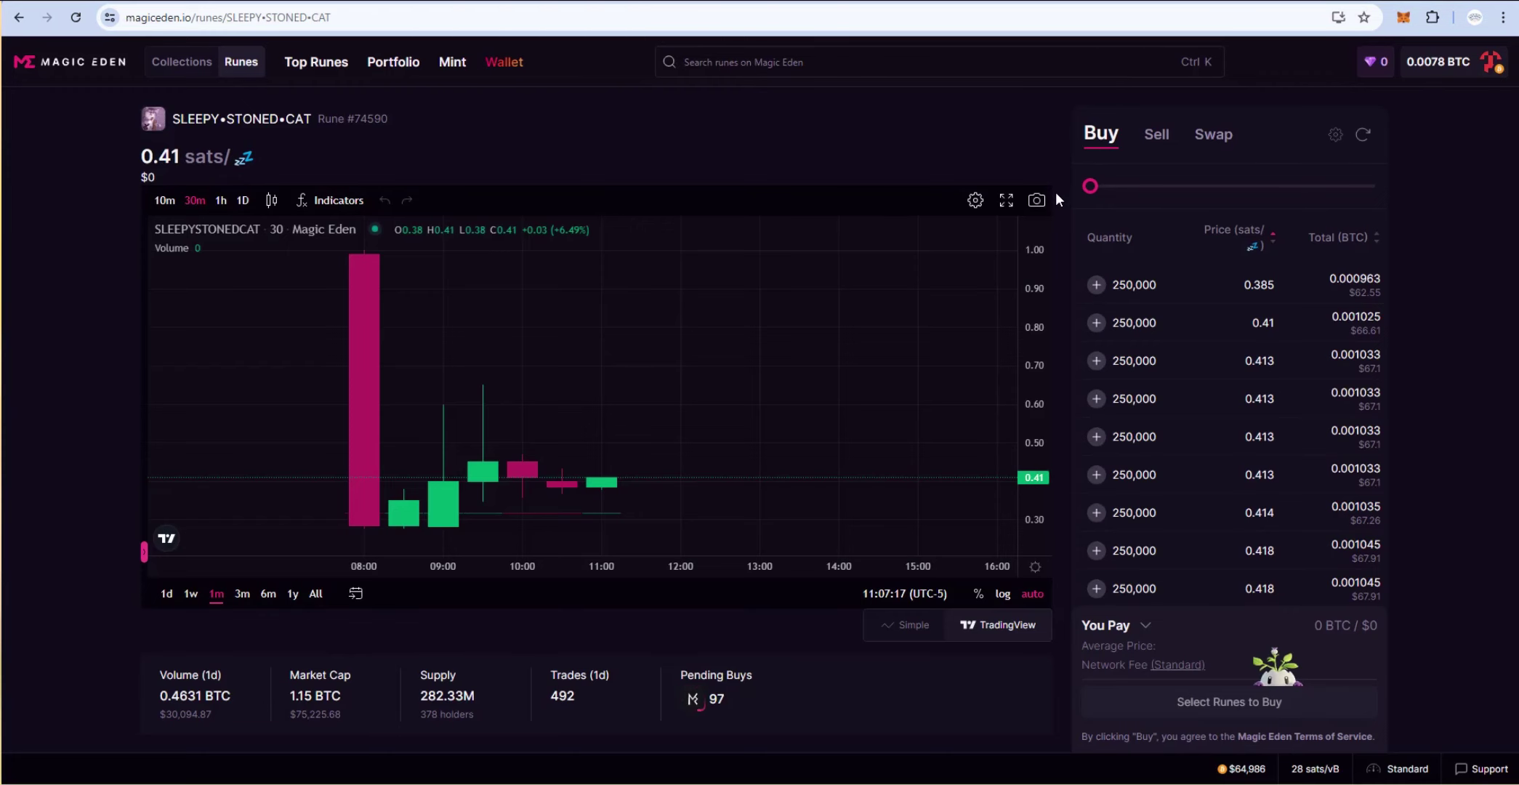
key("ctrl+Tab")
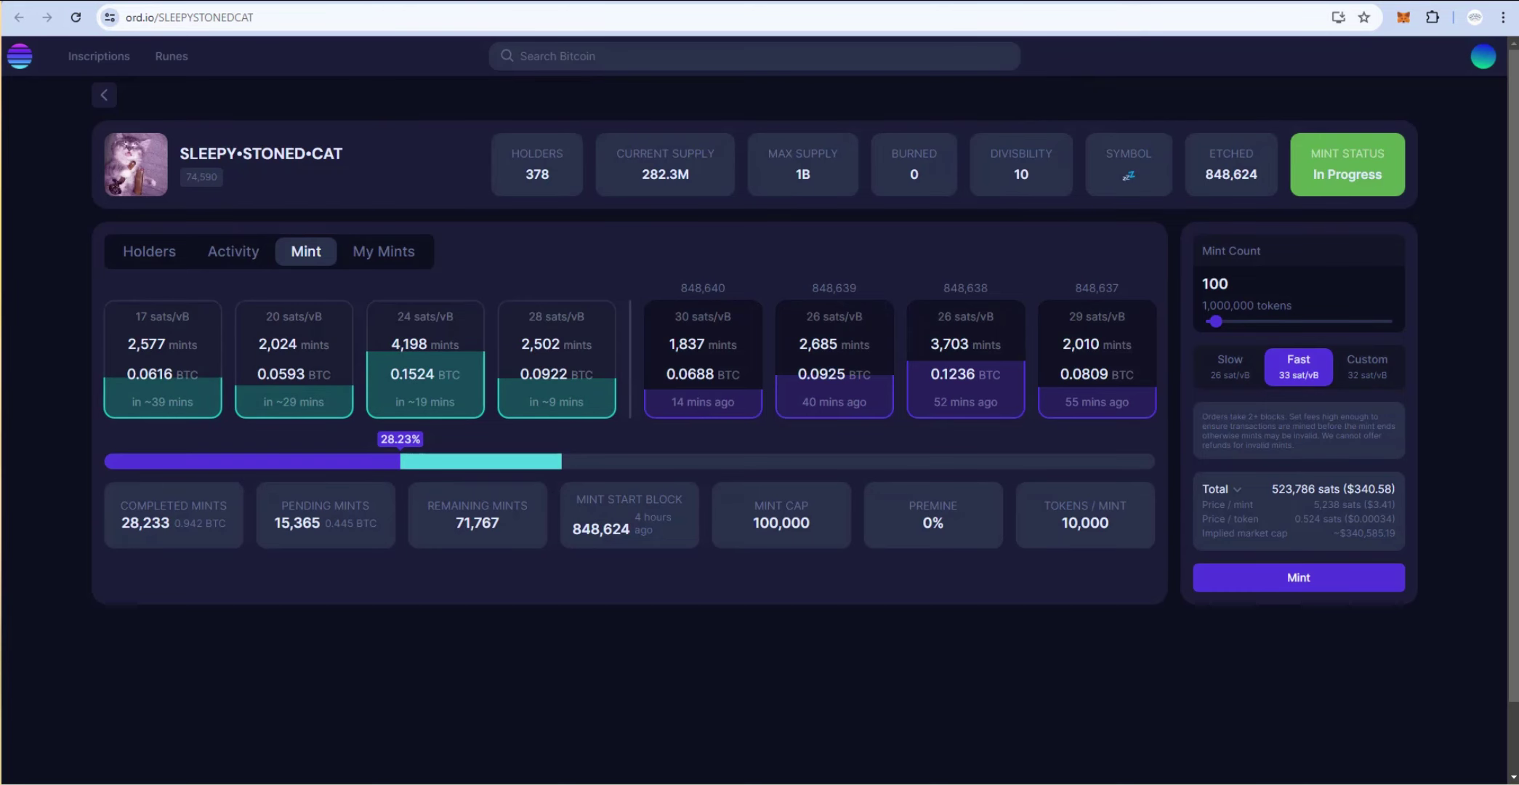
key("ctrl+Tab")
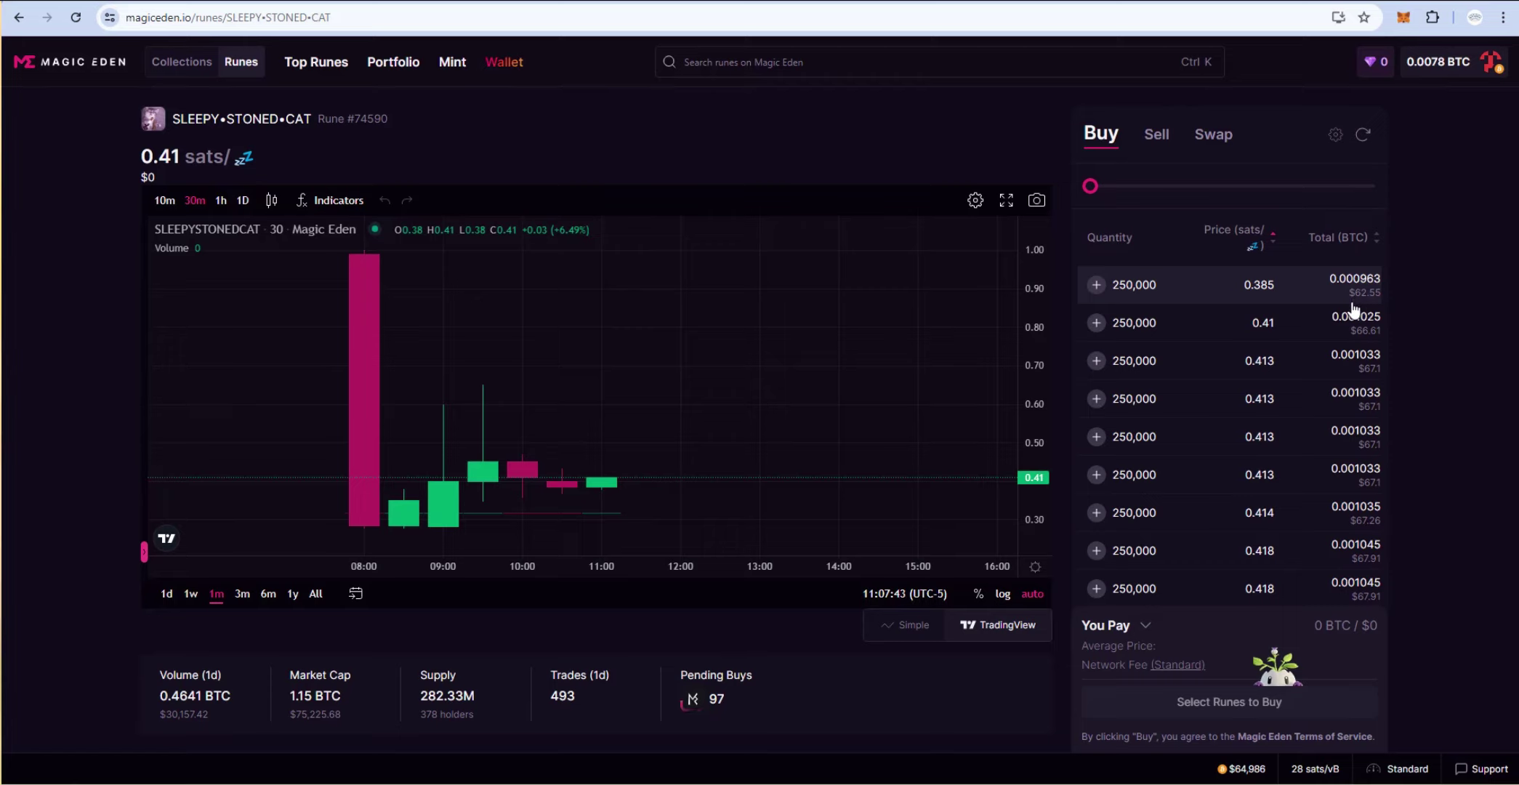
- On the ord.io SLEEPY•STONED•CAT page, set the mint count to 25 for 250,000 tokens
key("ctrl+Tab")
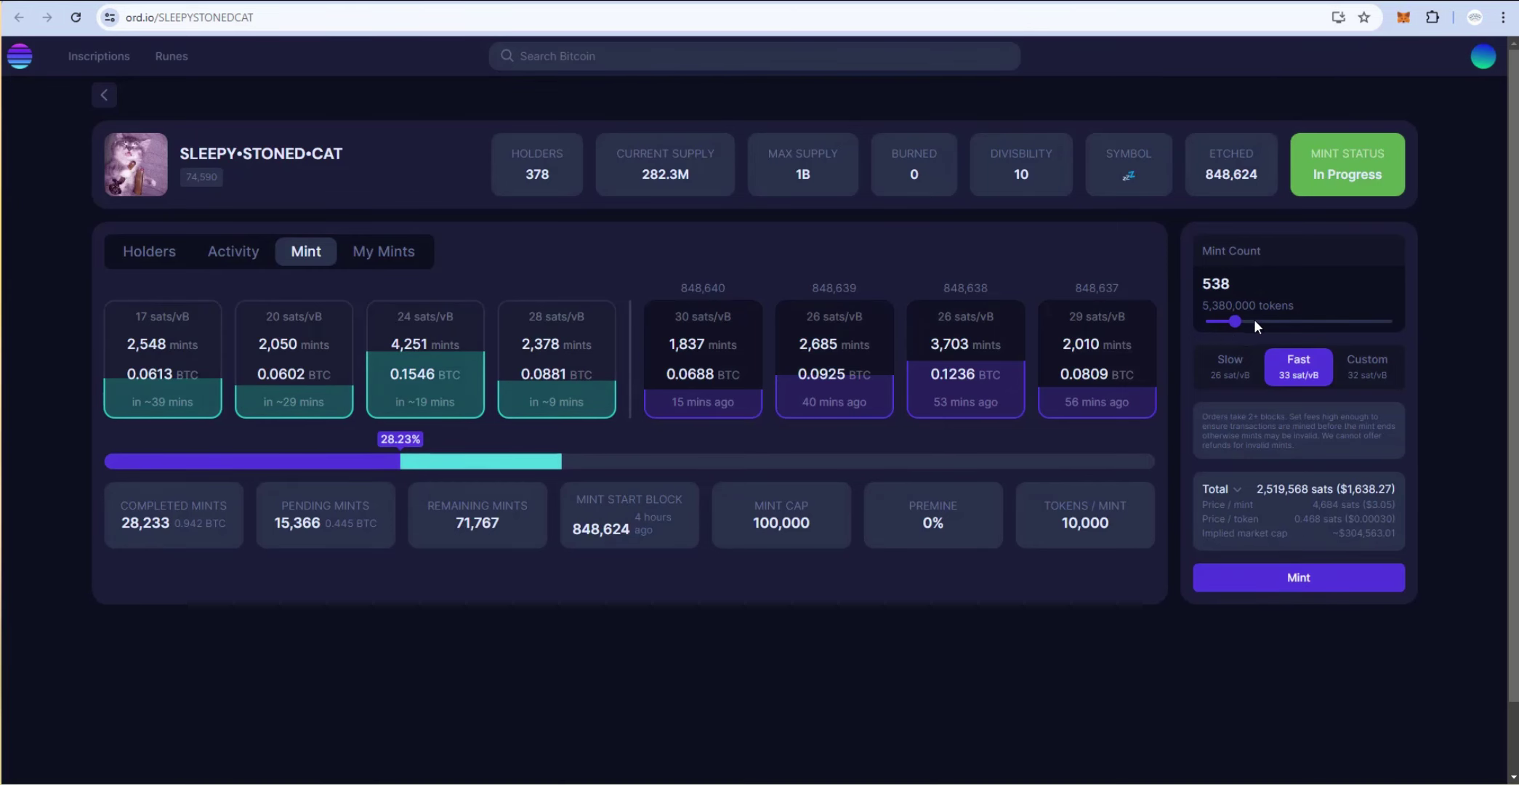
left_click_drag(1235, 322, 1225, 328)
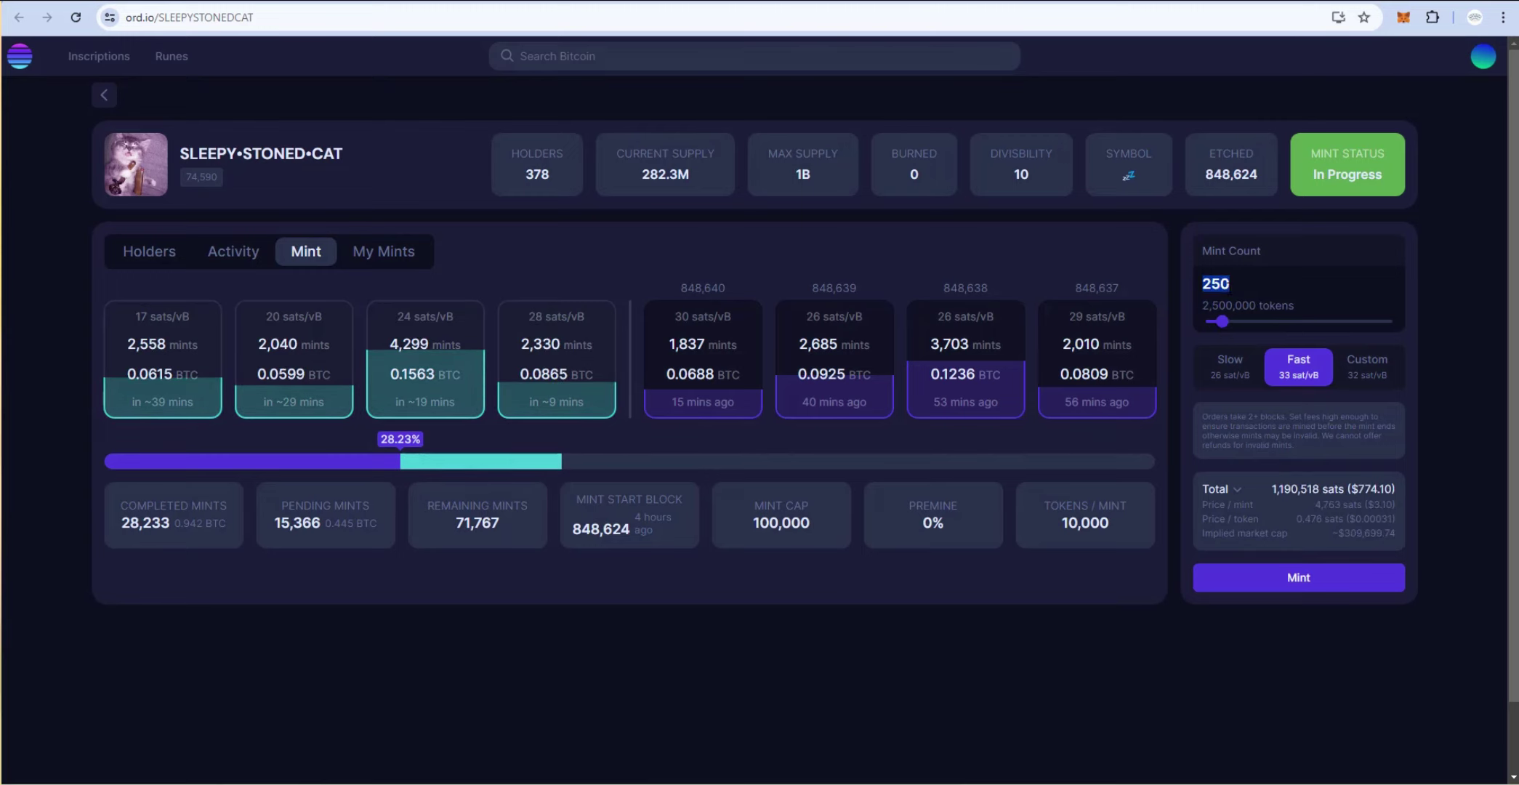
type("25")
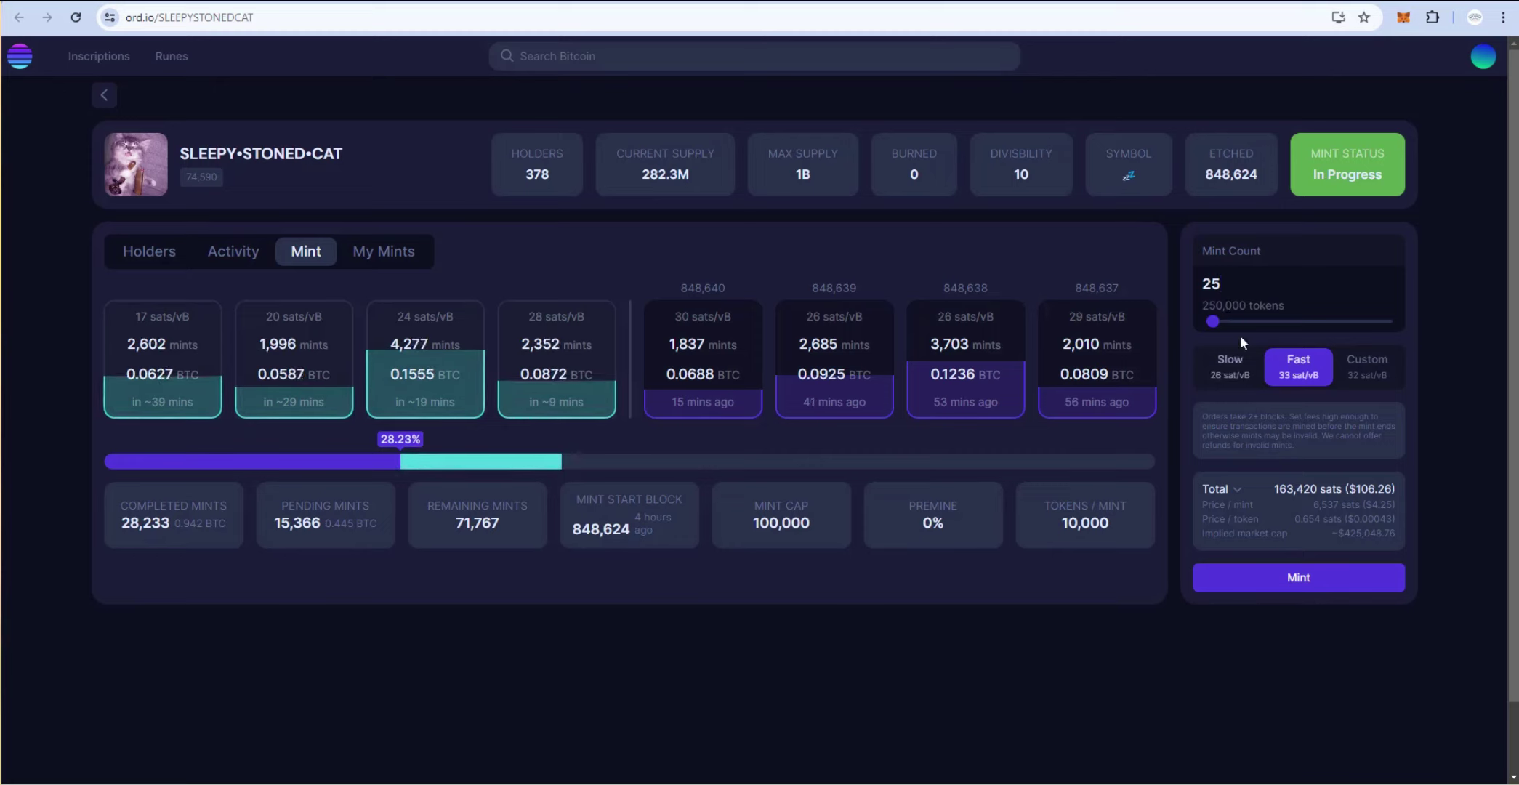
left_click(1234, 287)
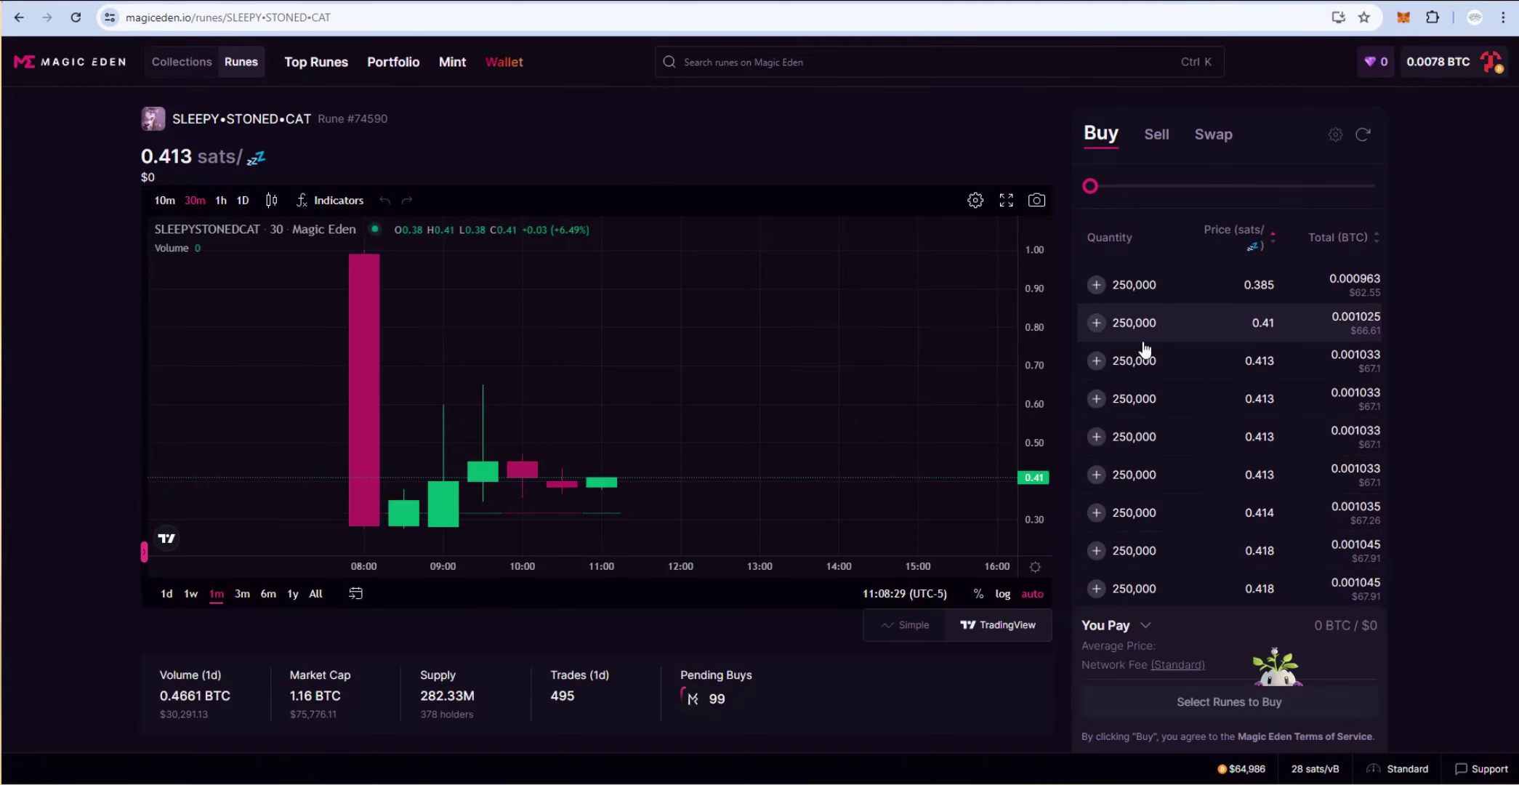
- Review the SLEEPY•STONED•CAT listings on Magic Eden, and set the rune's mint count on ord.io to 30 for 300,000 tokens
scroll(1145, 478, "down", 6)
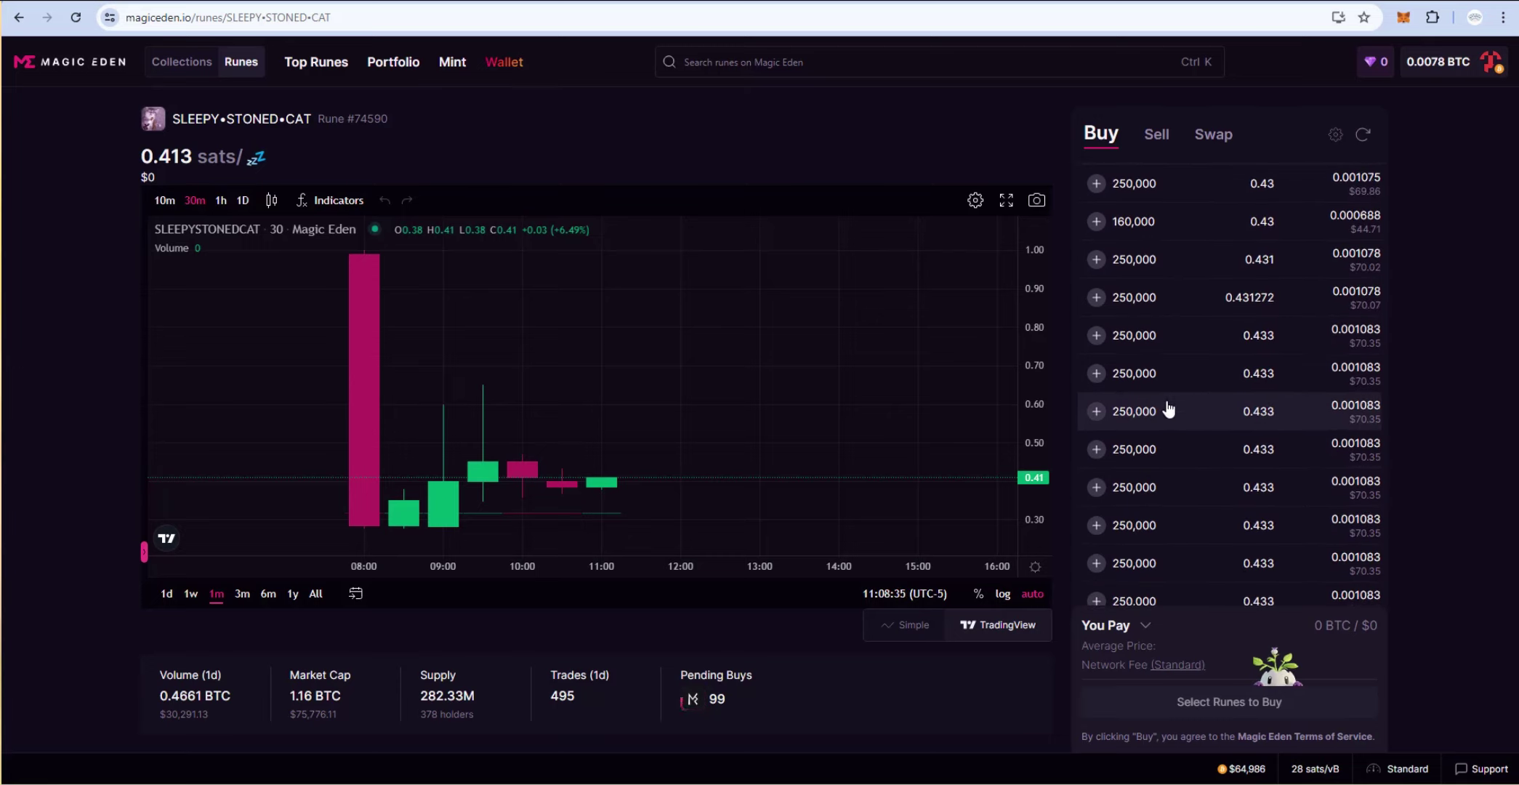
scroll(1192, 393, "up", 8)
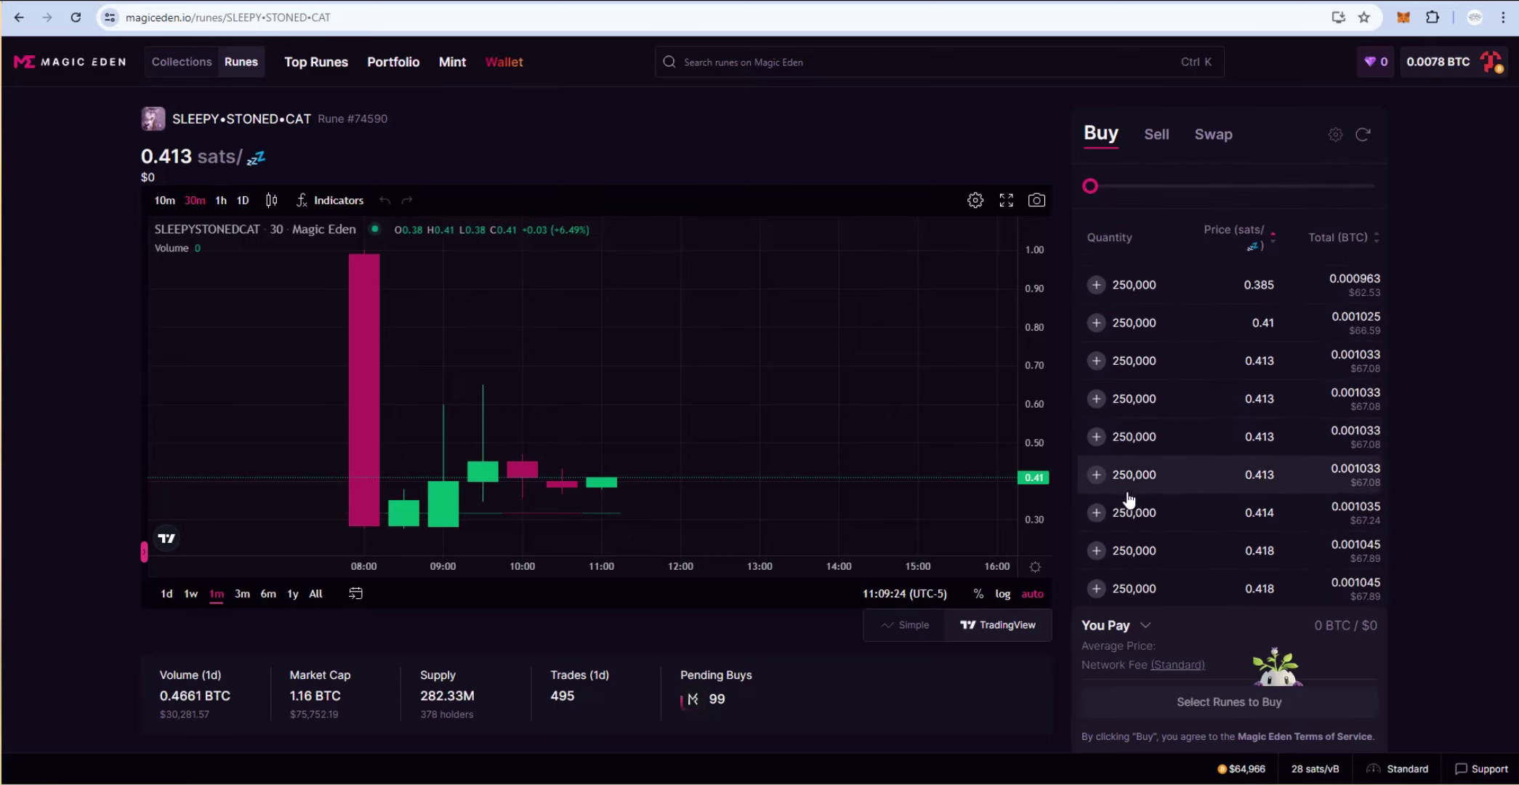
key("ctrl+Tab")
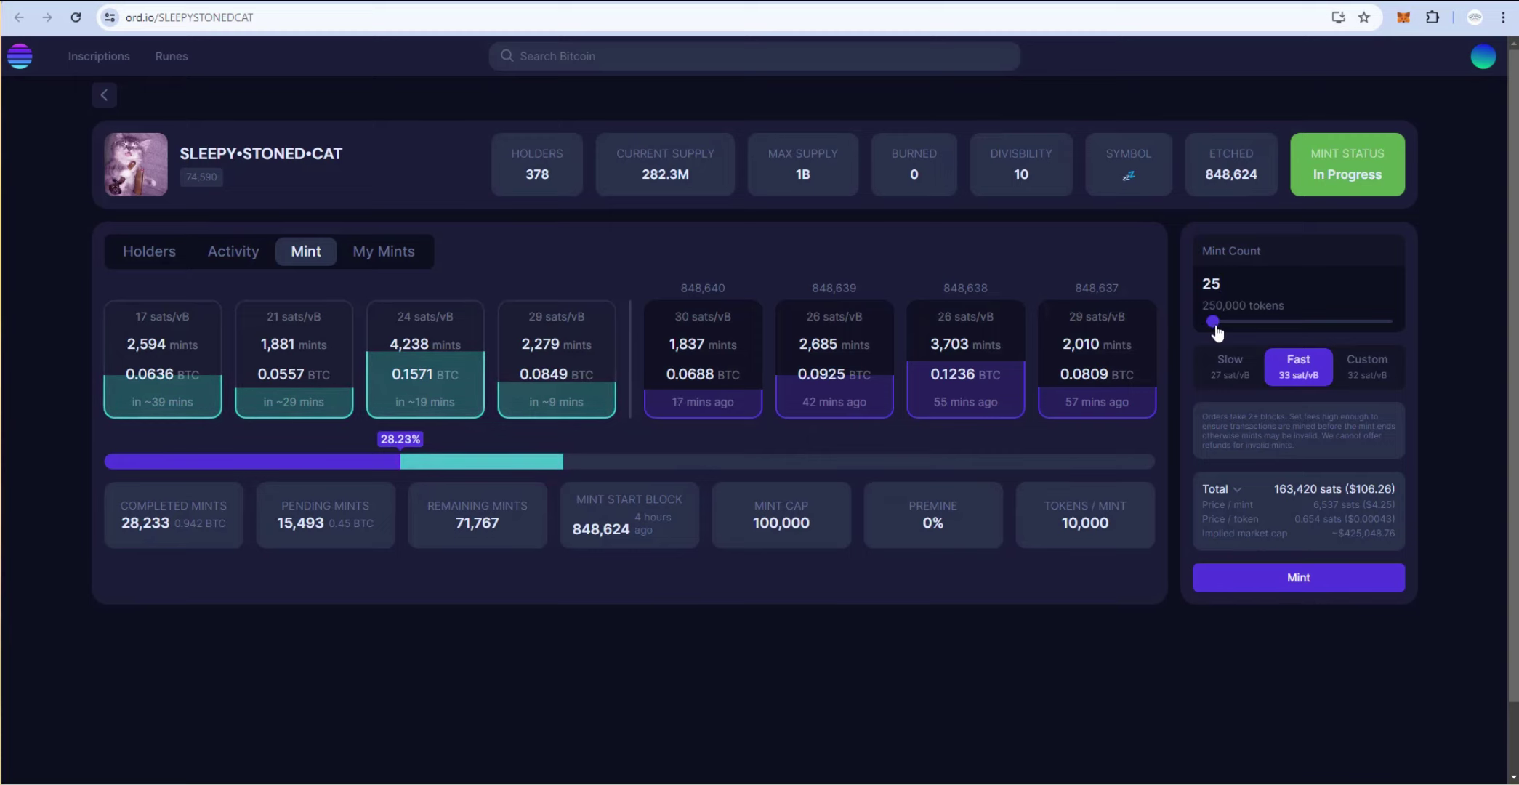
key("BackSpace")
key("BackSpace")
type("30")
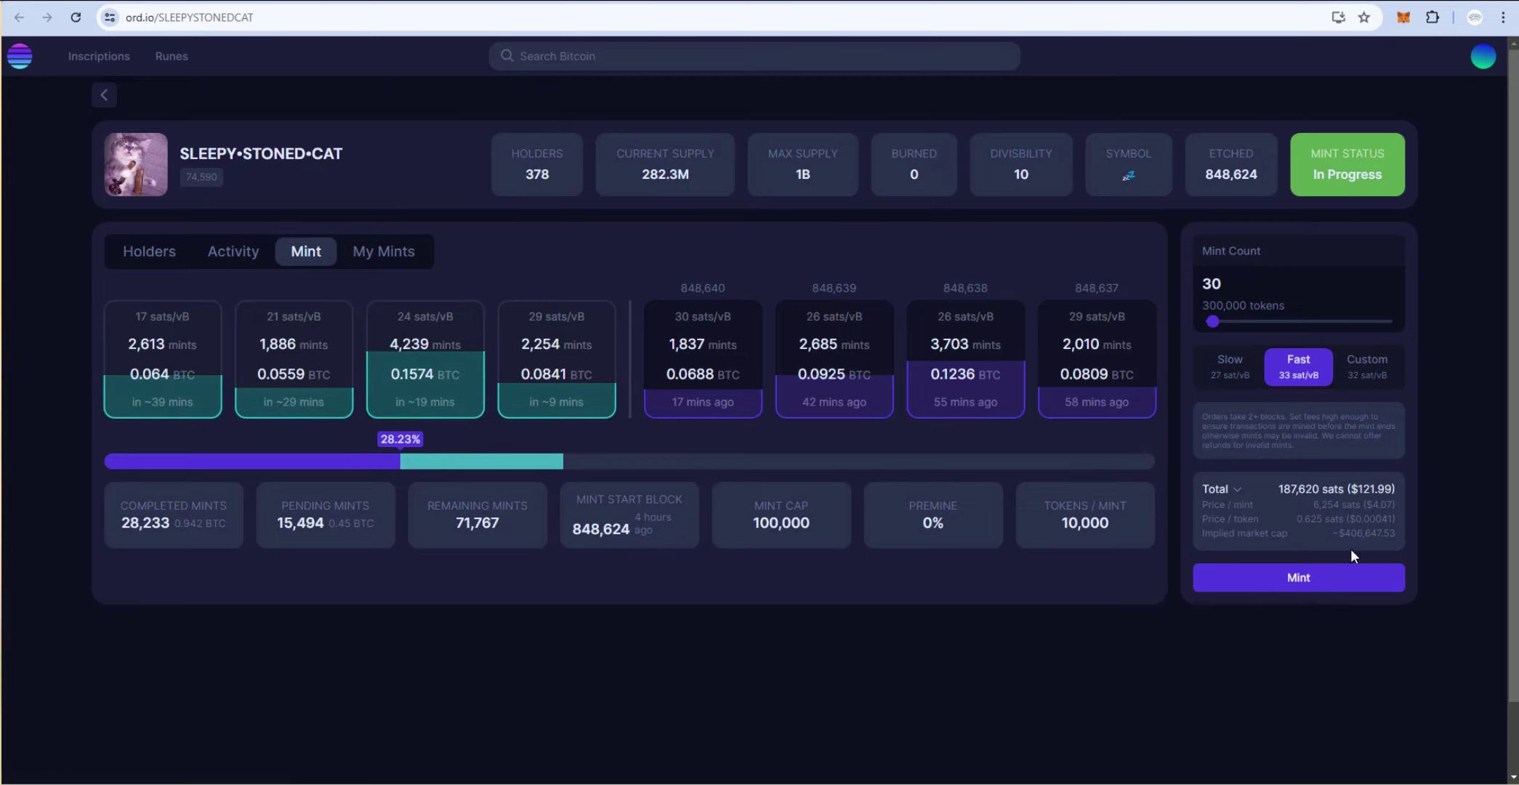
- Mint the 30 SLEEPY•STONED•CAT mints at the Fast fee rate and approve the transaction in the Xverse wallet
left_click_drag(1391, 504, 1369, 508)
left_click(1237, 247)
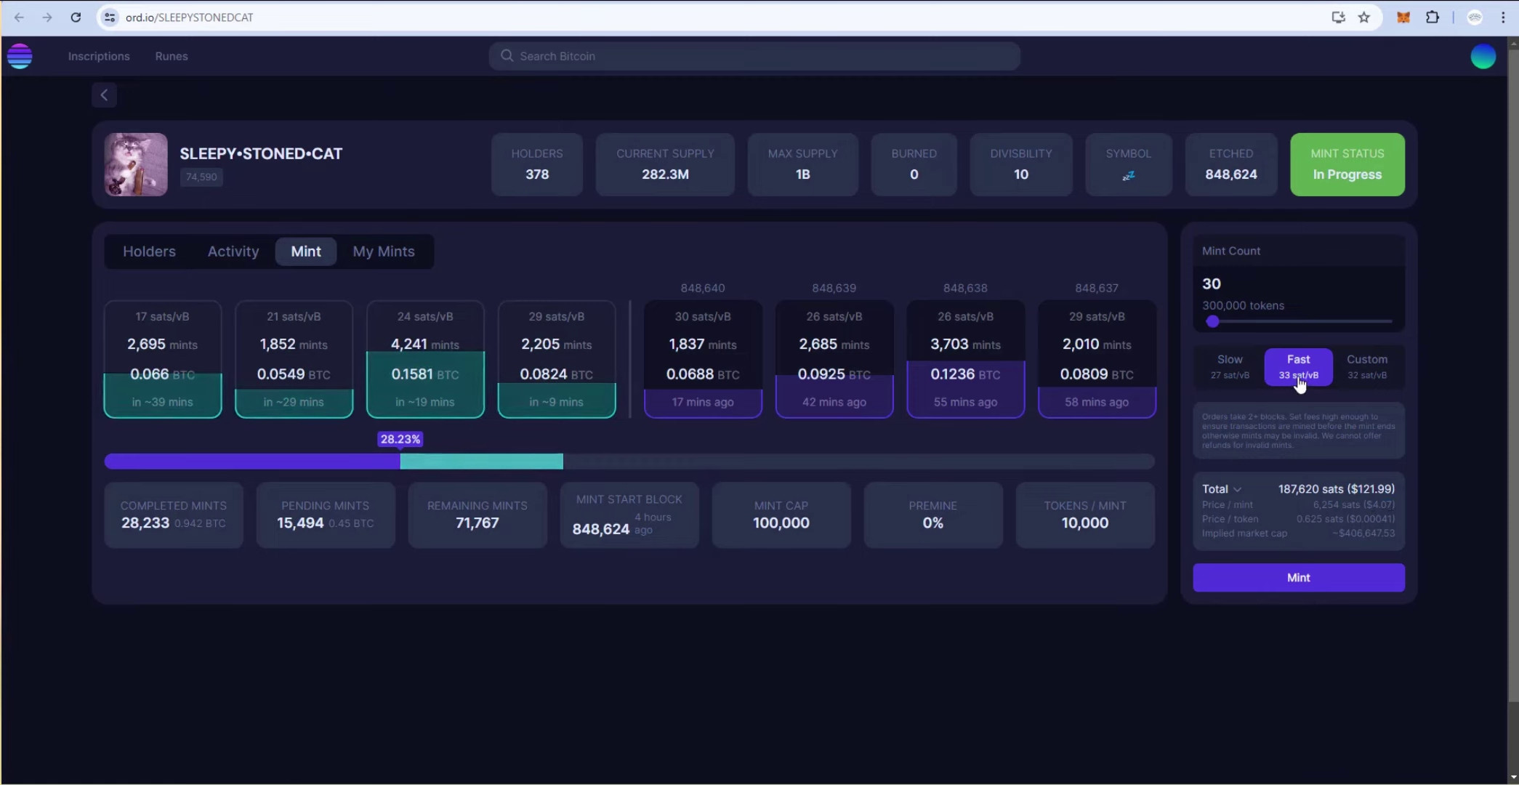
left_click(1296, 586)
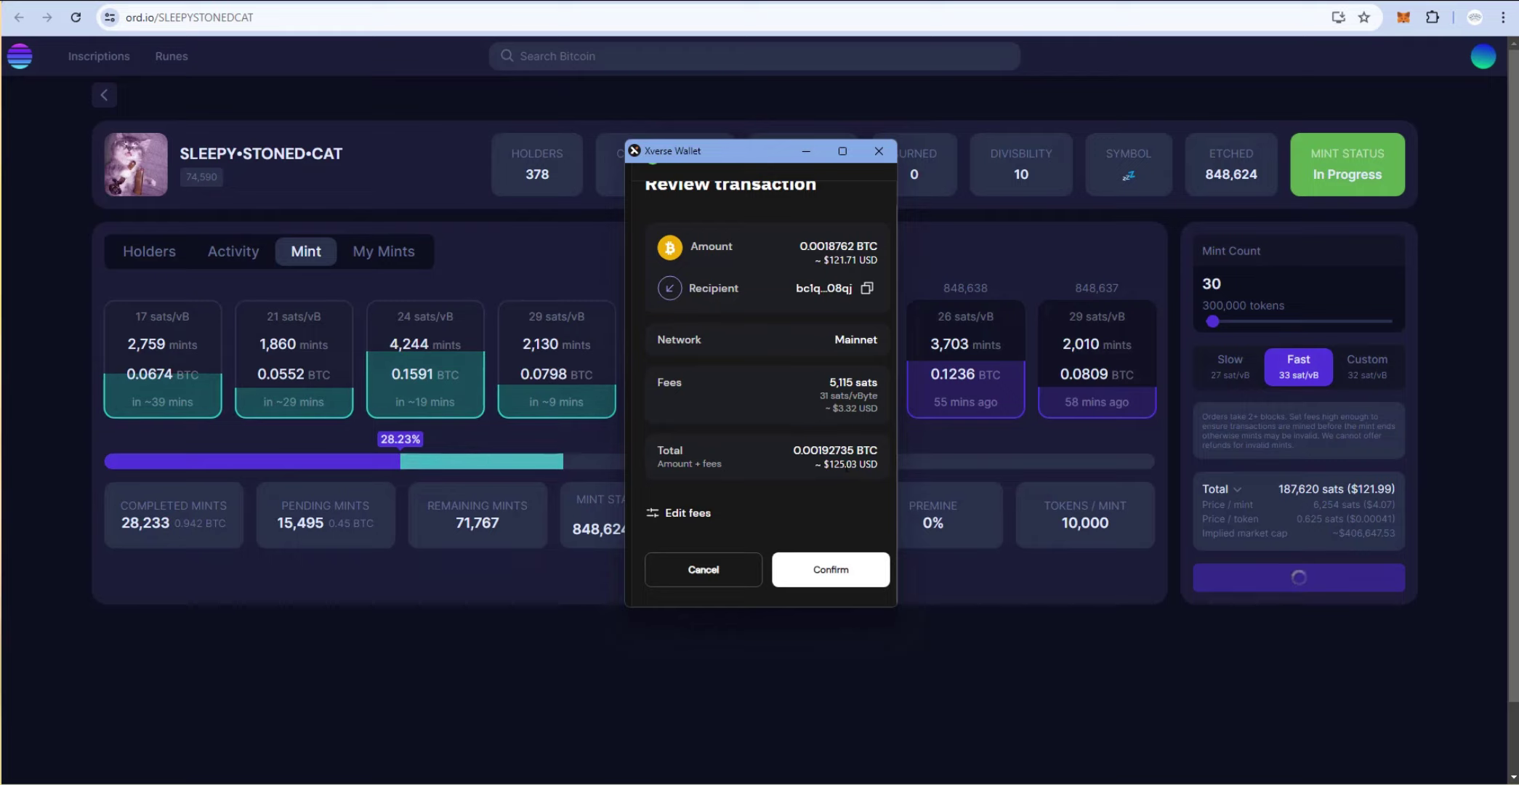
left_click(836, 582)
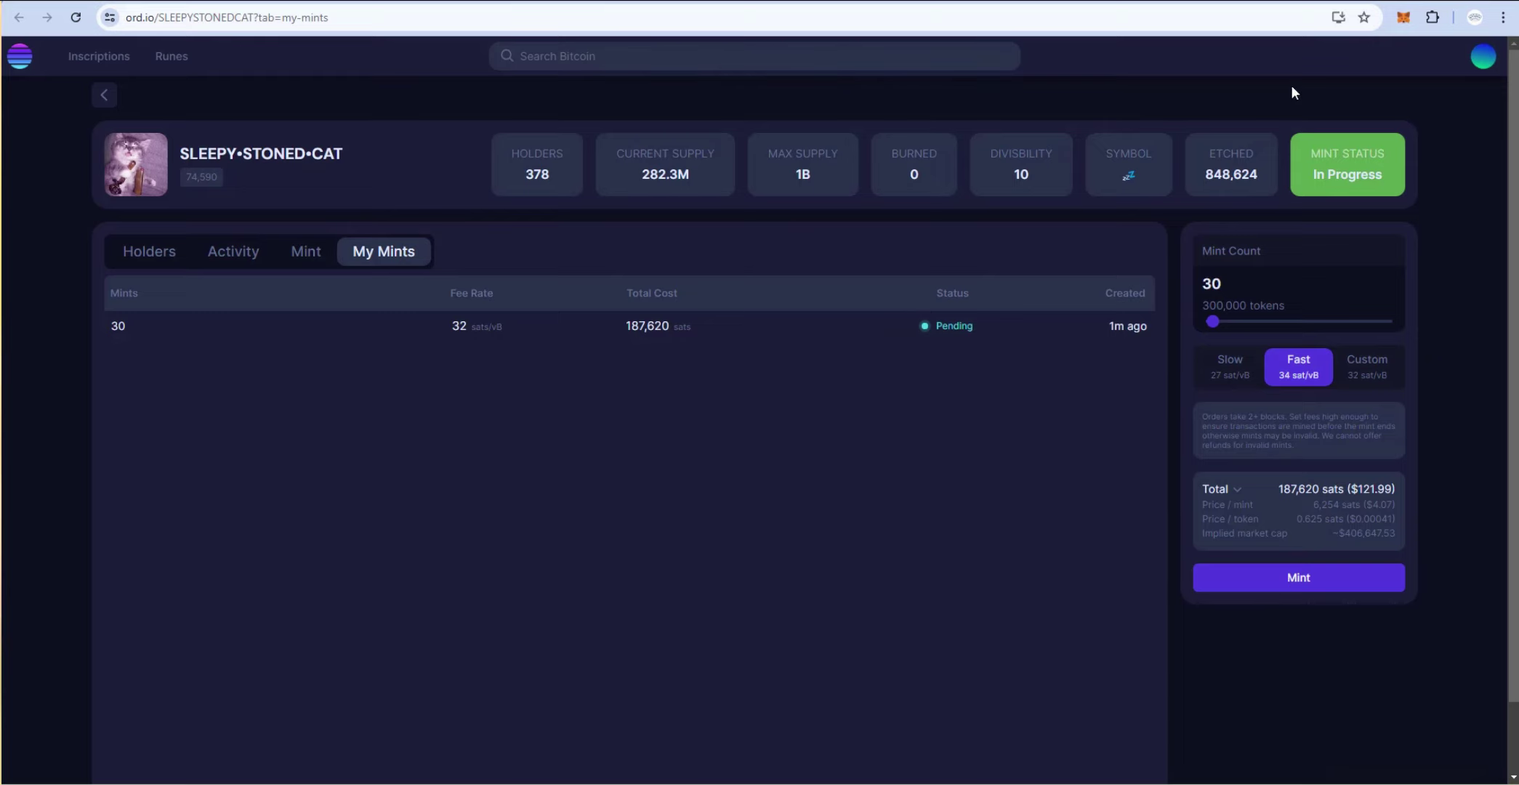
- Open the Xverse wallet's Bitcoin transaction history and view the pending outgoing mint payment on mempool.space
left_click(1431, 17)
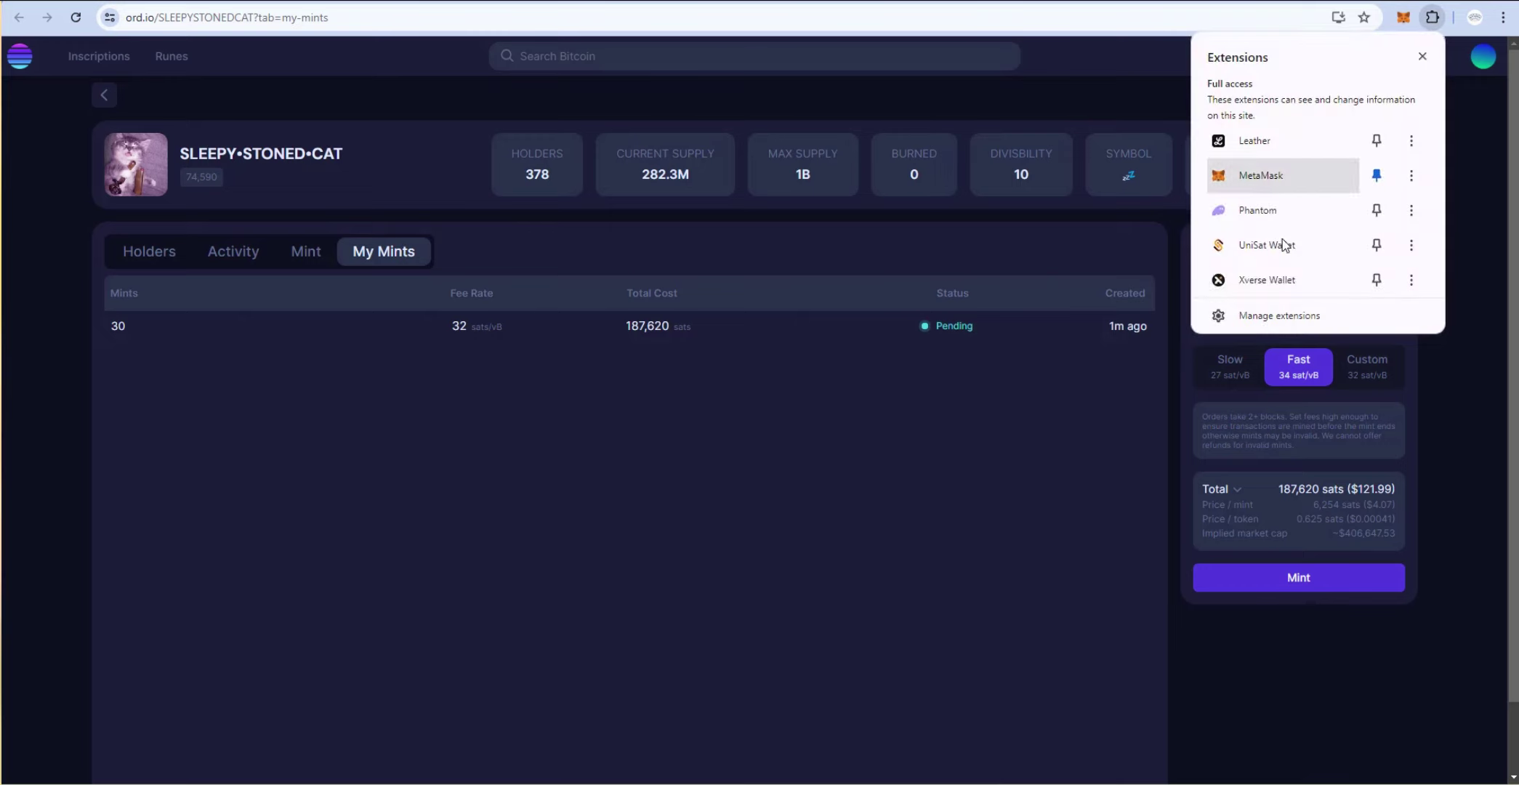
left_click(1275, 283)
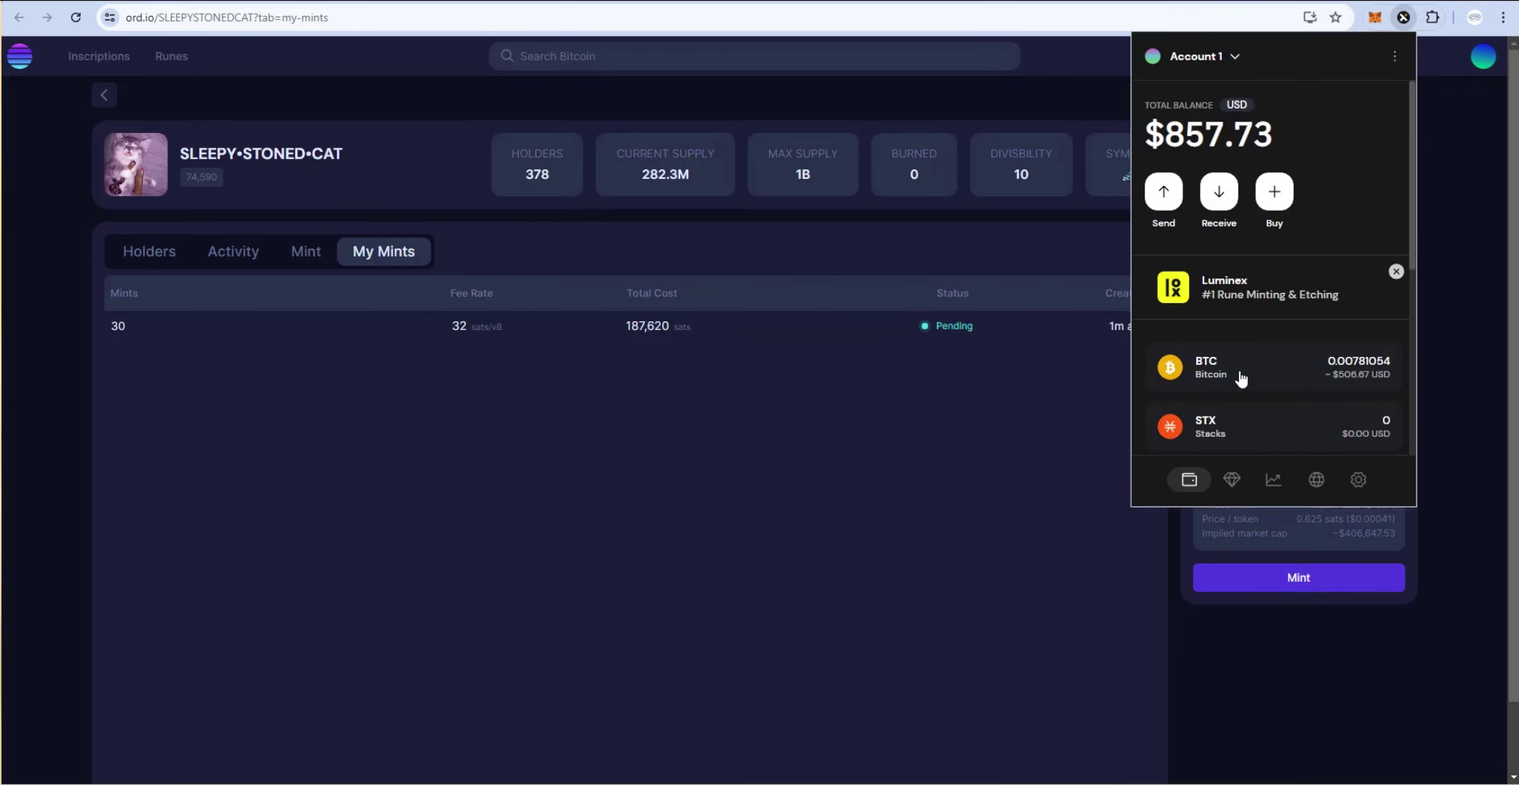
left_click(1240, 379)
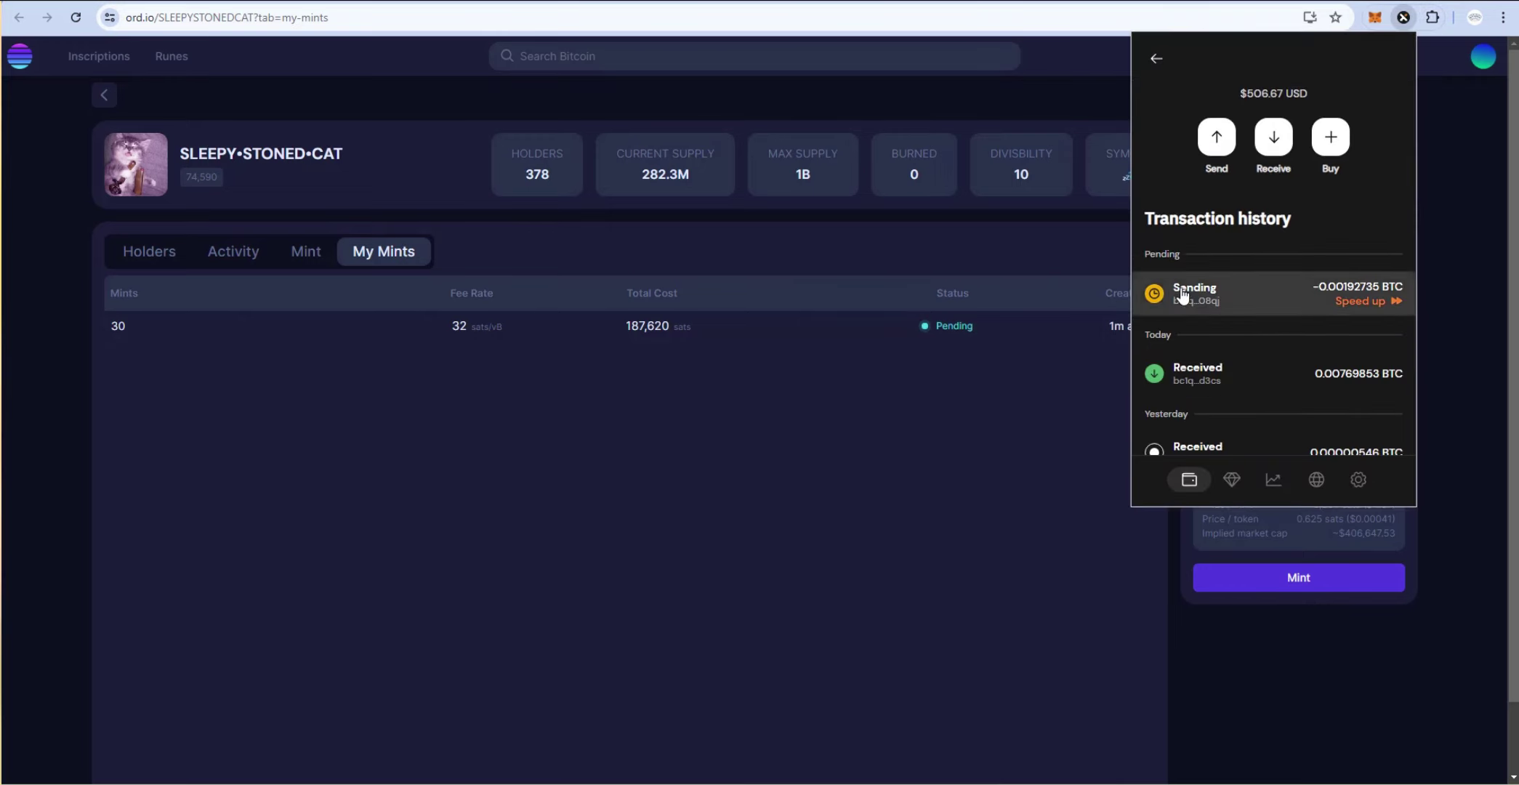
left_click(1200, 305)
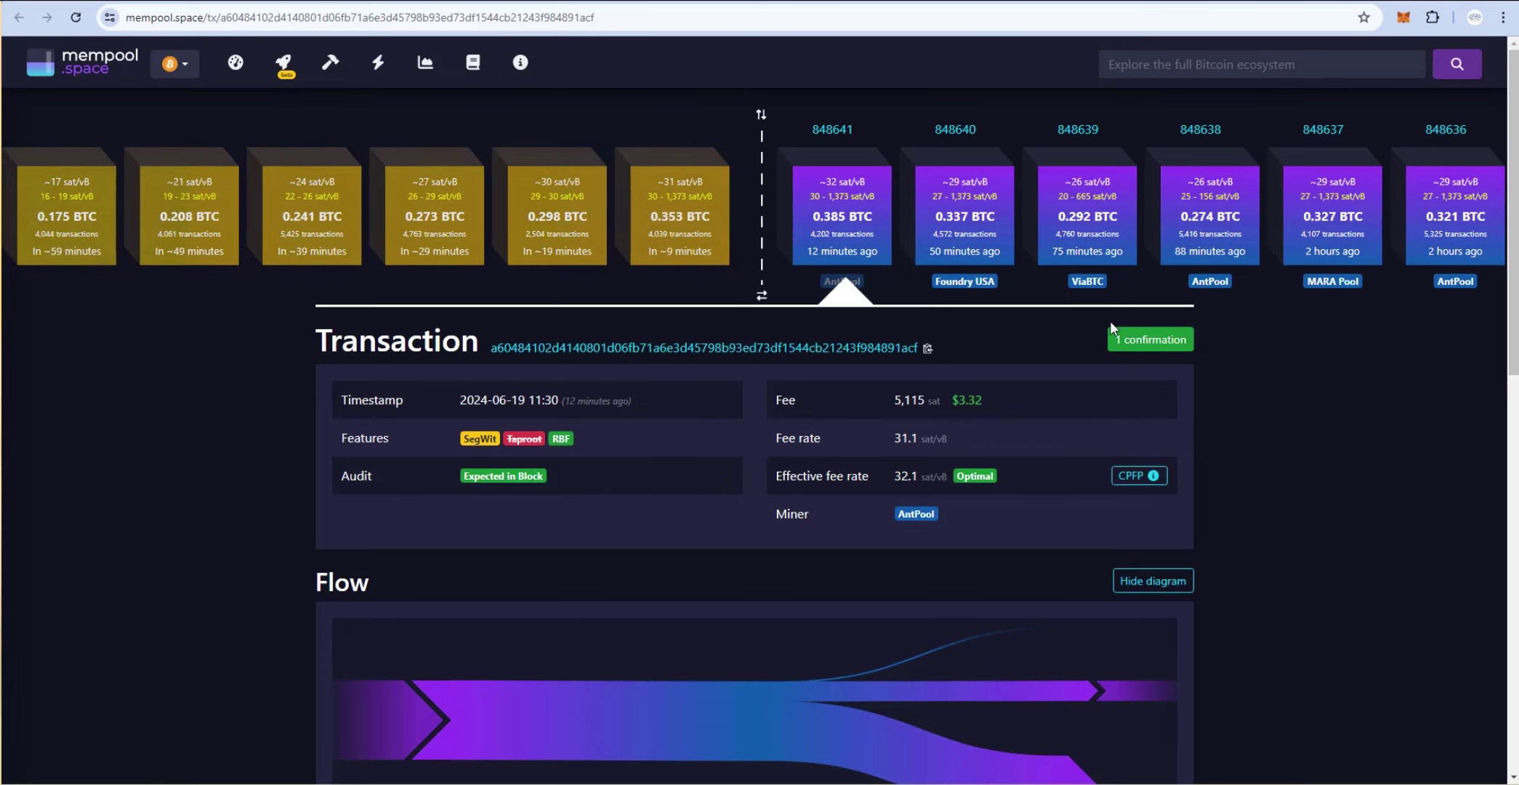
- Check the SLEEPY•STONED•CAT balance and its transaction history in the Xverse wallet
left_click(1436, 19)
left_click(1367, 116)
scroll(1274, 348, "down", 6)
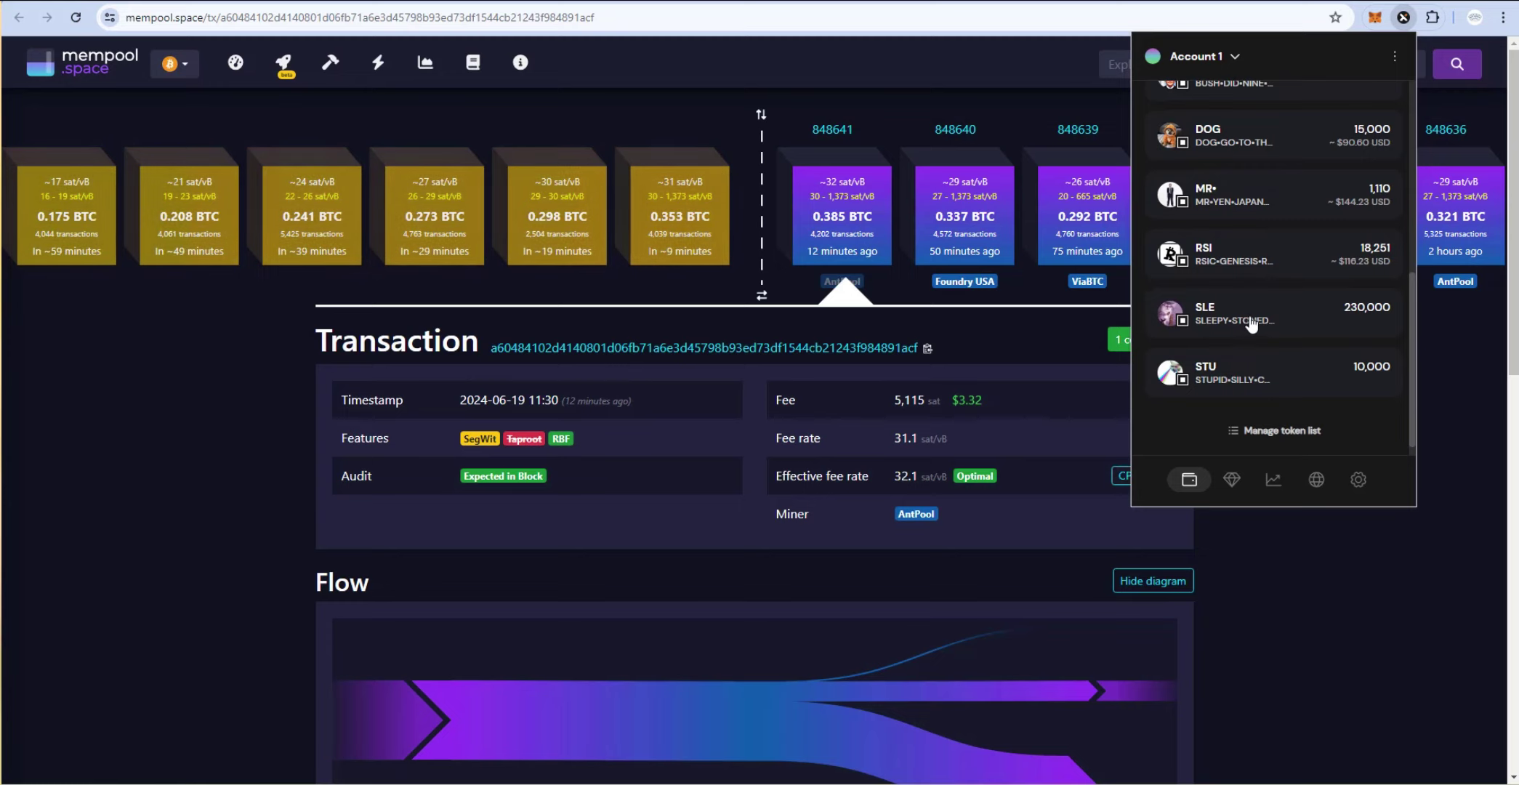
left_click(1269, 321)
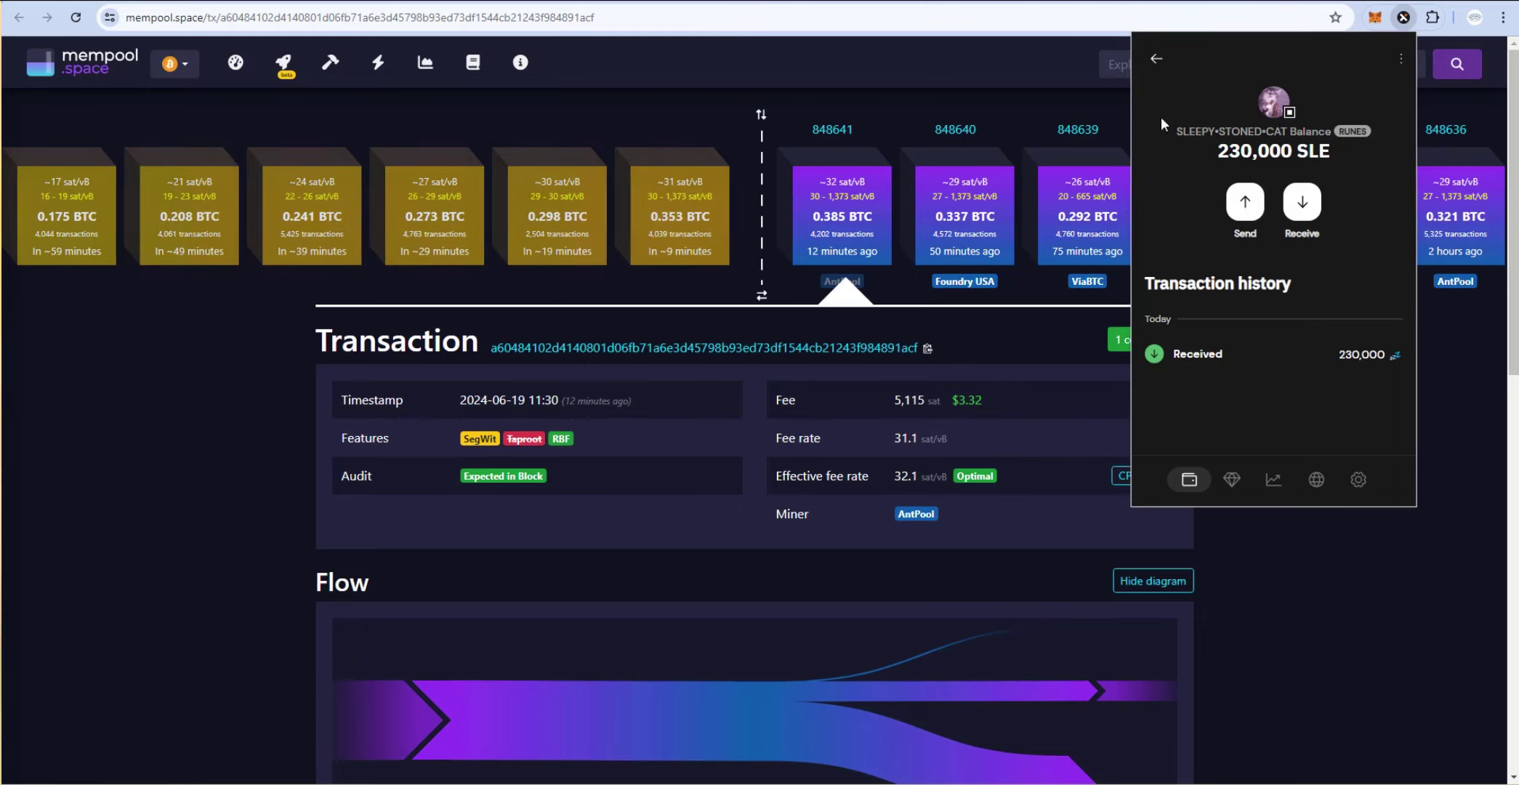
- Switch to ord.io, try a mint count of 100 for SLEEPY•STONED•CAT and set it back to 30
left_click(933, 2)
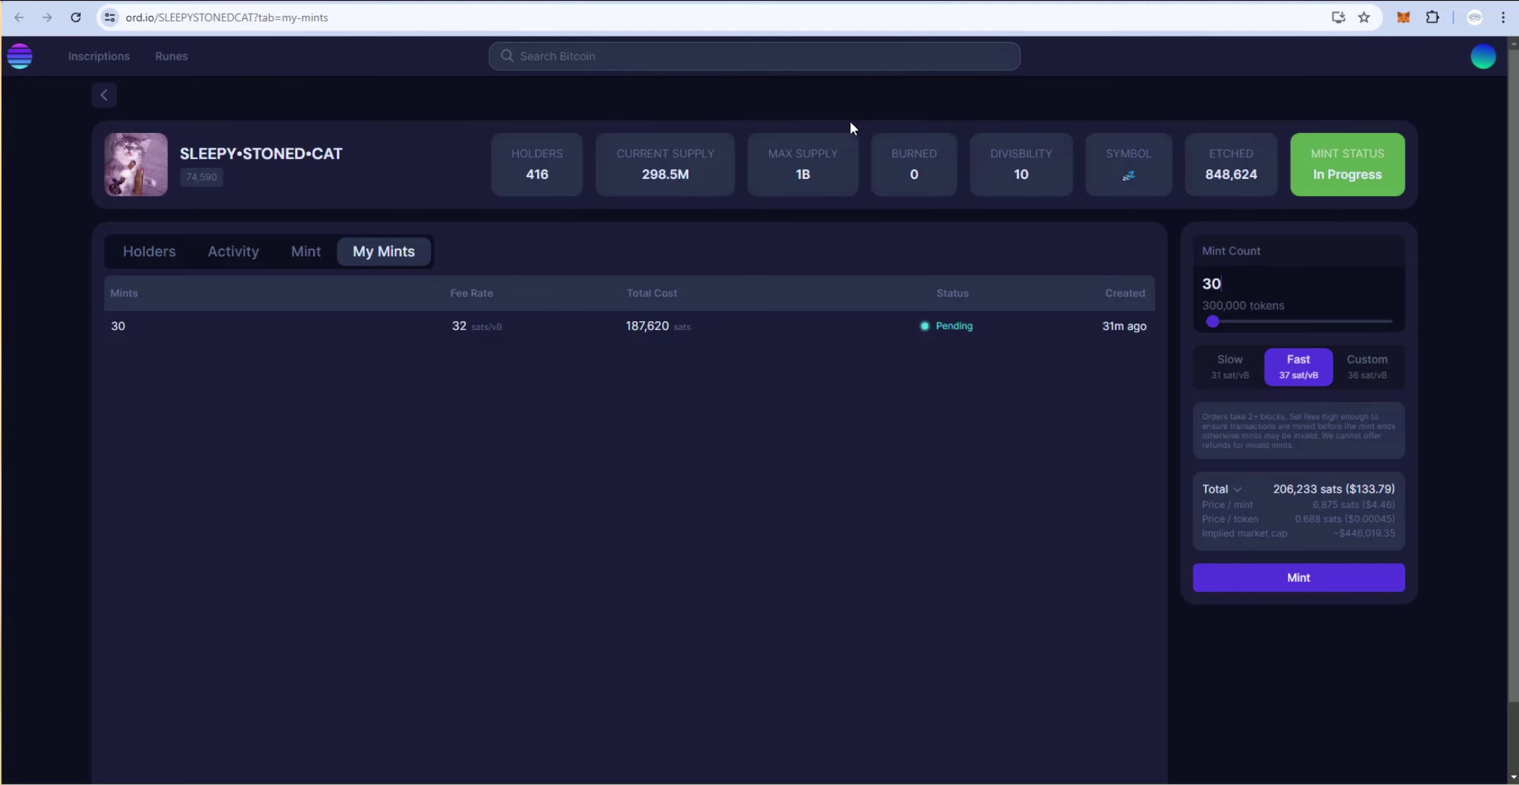
key("BackSpace")
key("BackSpace")
type("100")
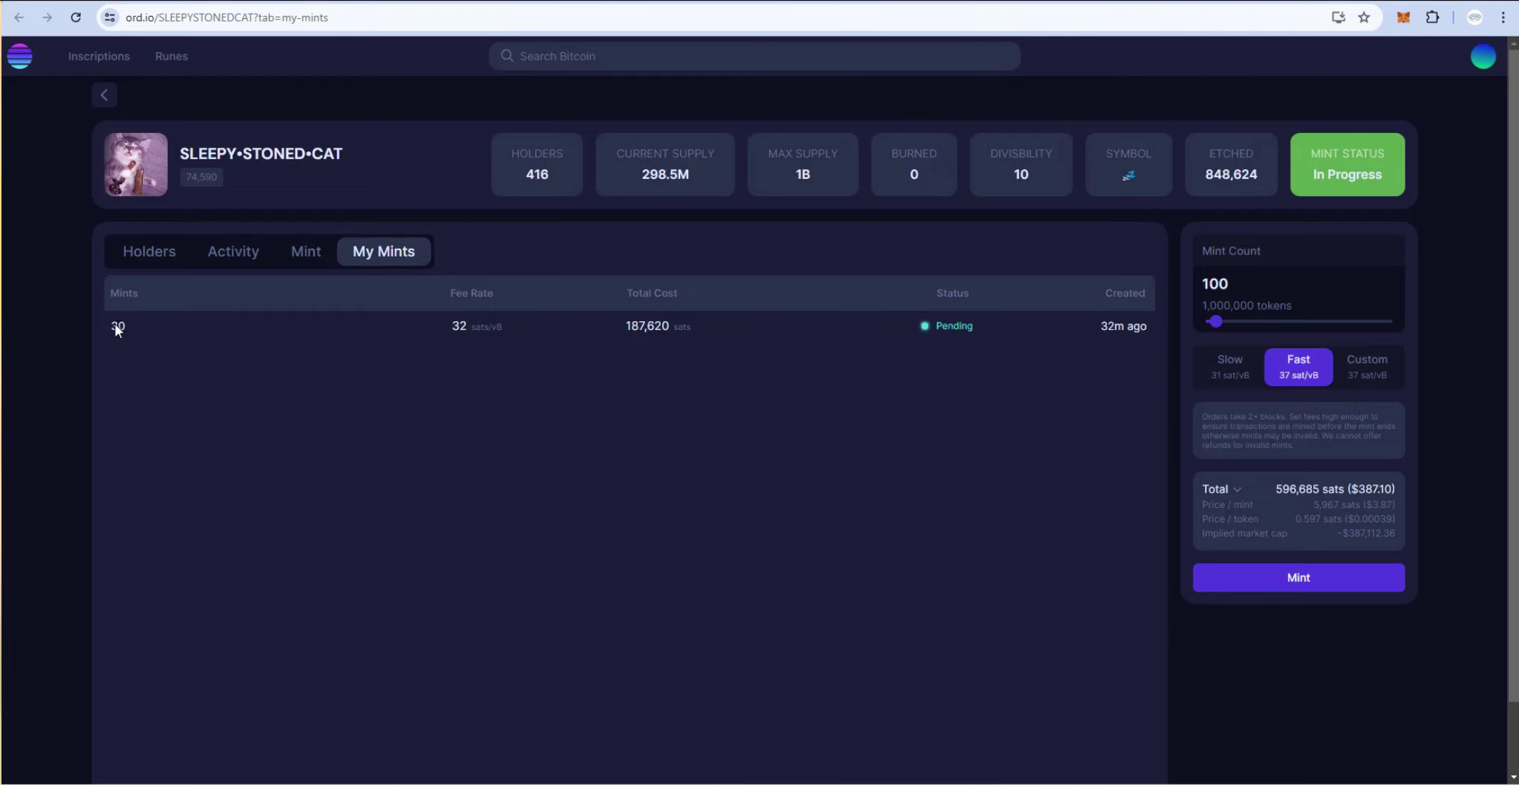
key("ctrl+a")
type("30")
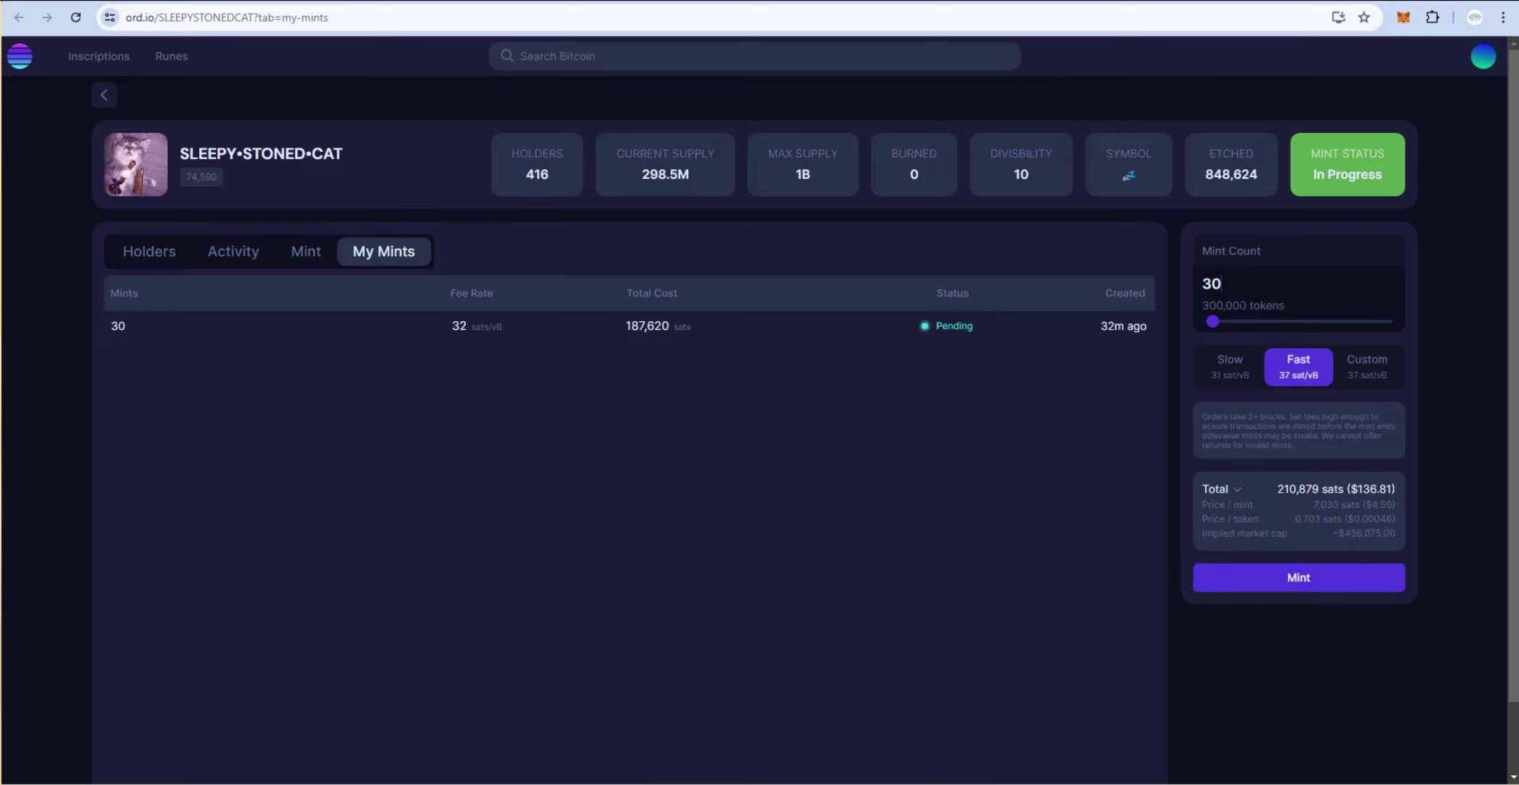
- From Xverse's Bitcoin transaction history, open the pending Receiving Ordinal transaction on mempool.space and check its confirmation status
key("alt+shift+m")
scroll(1268, 356, "down", 6)
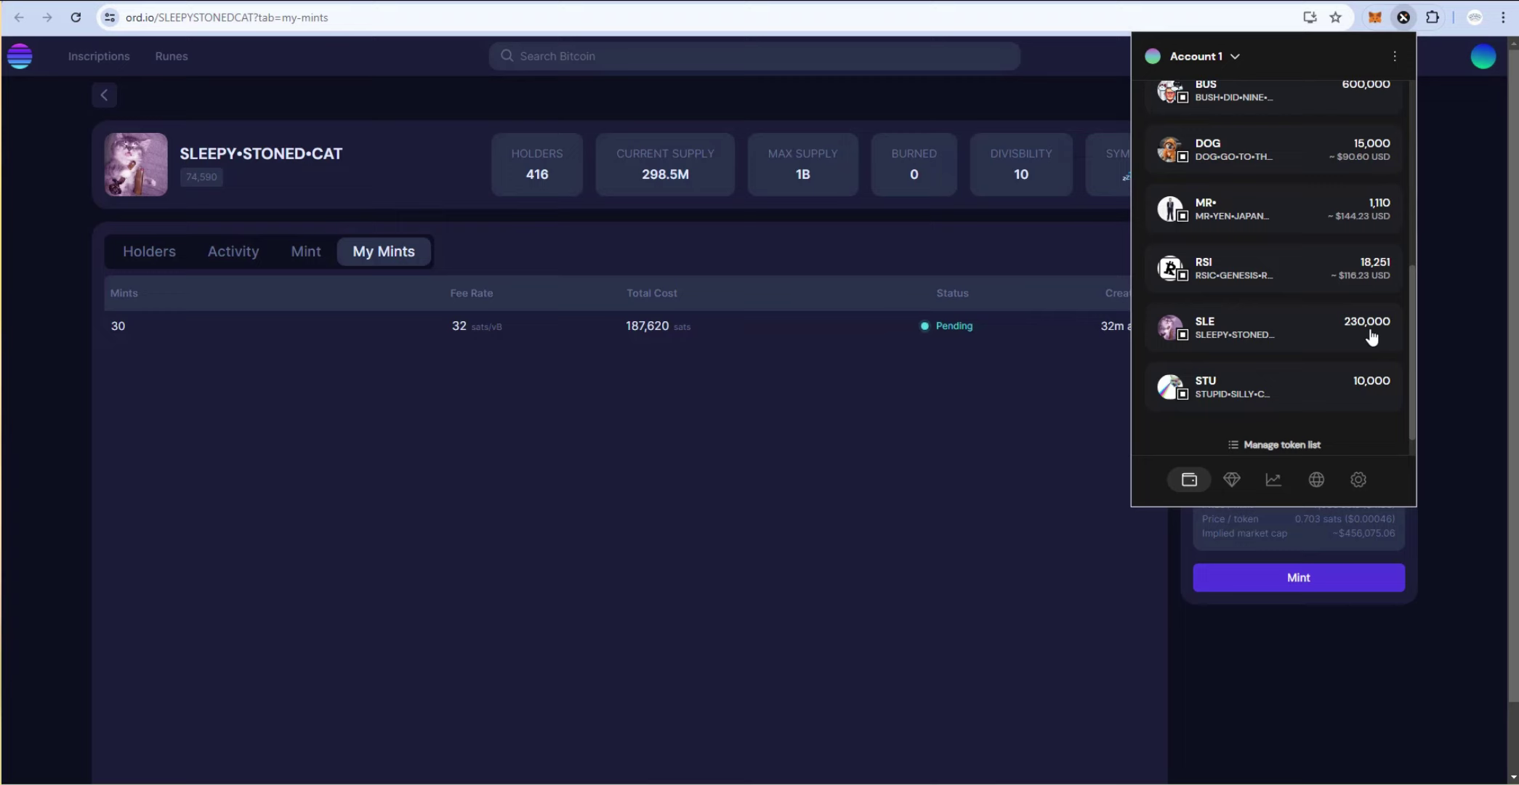
scroll(1287, 334, "up", 6)
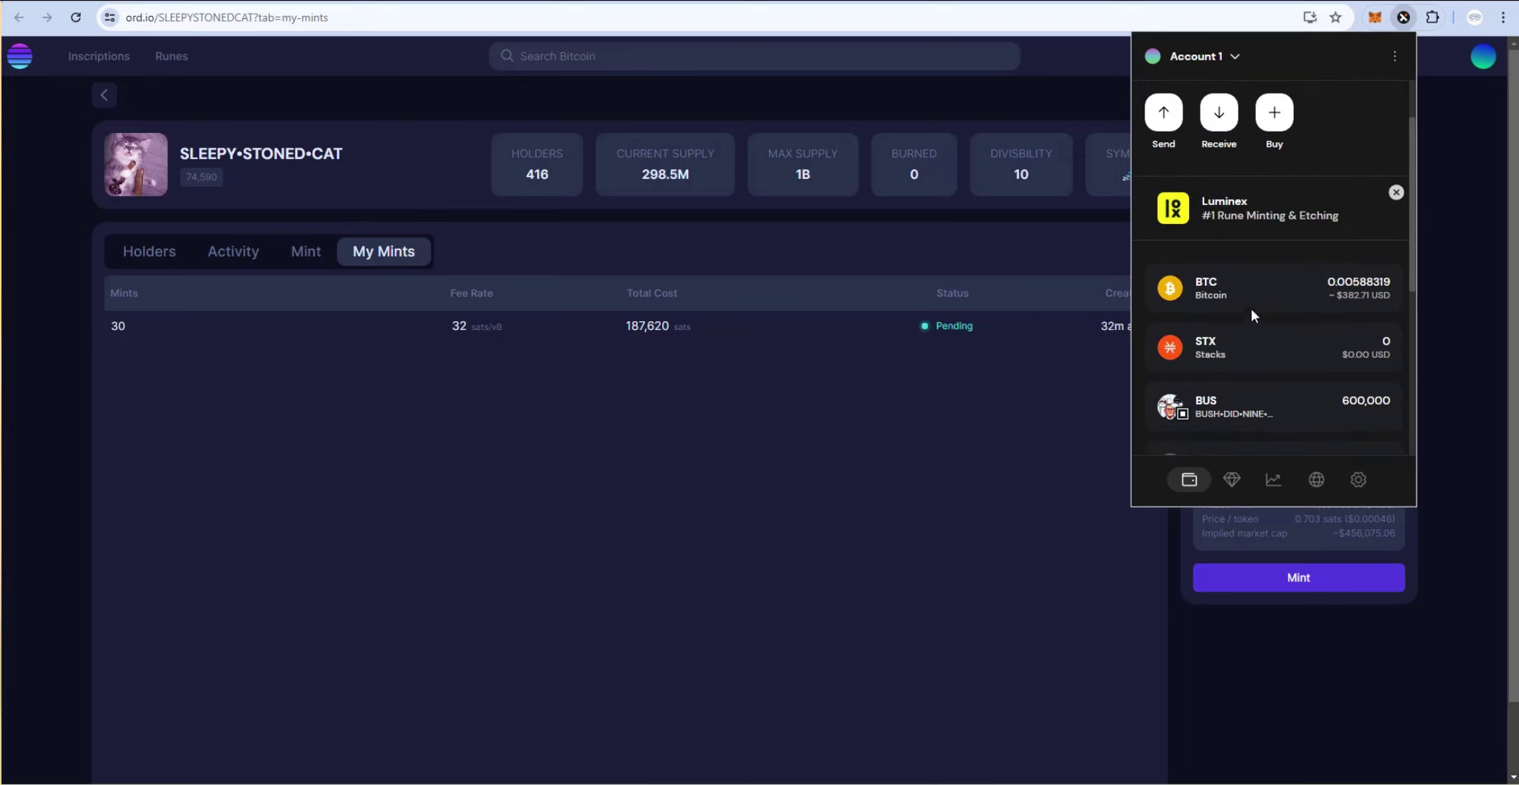
left_click(1239, 305)
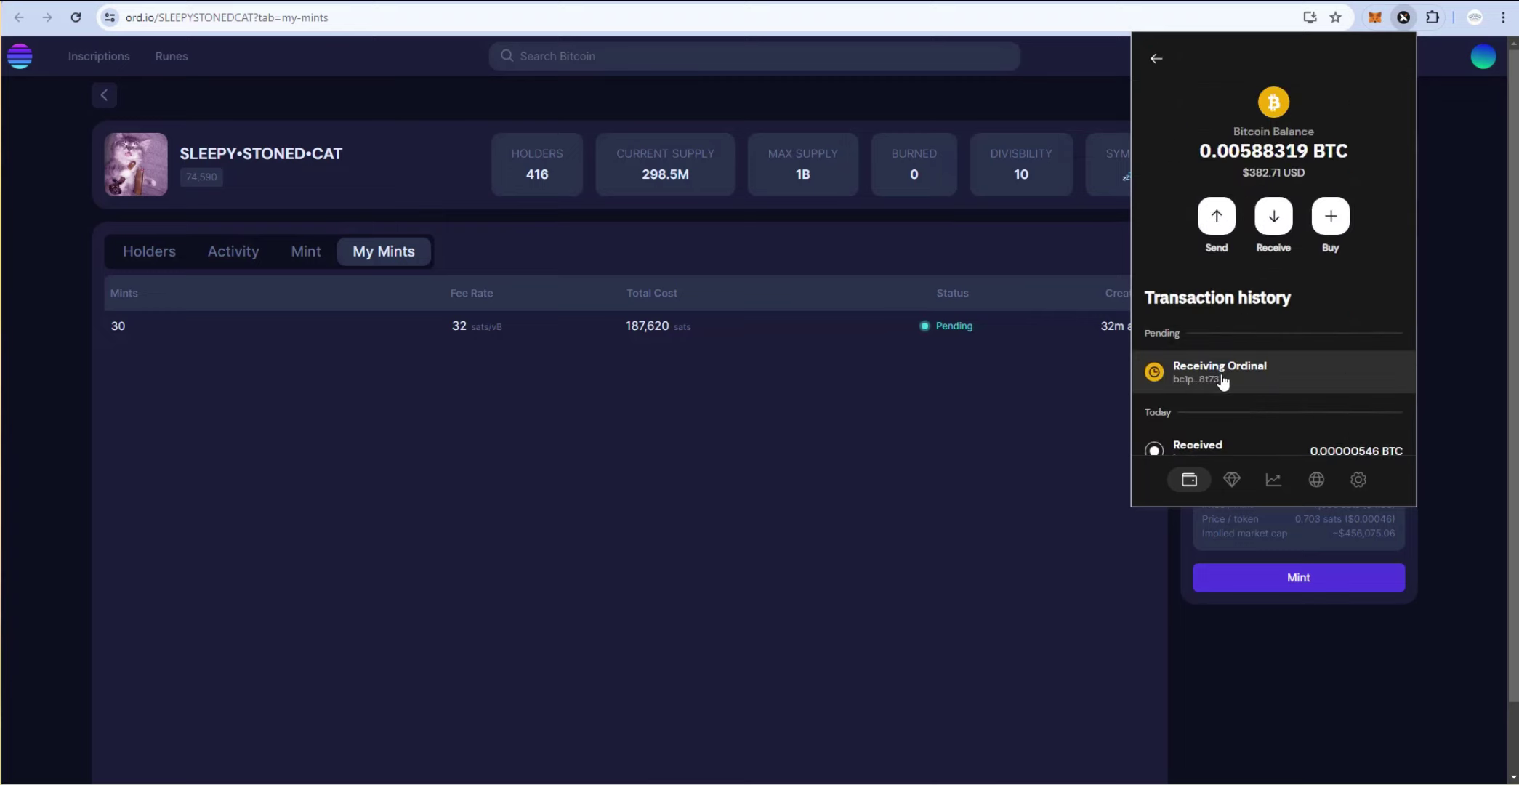
left_click(1193, 369)
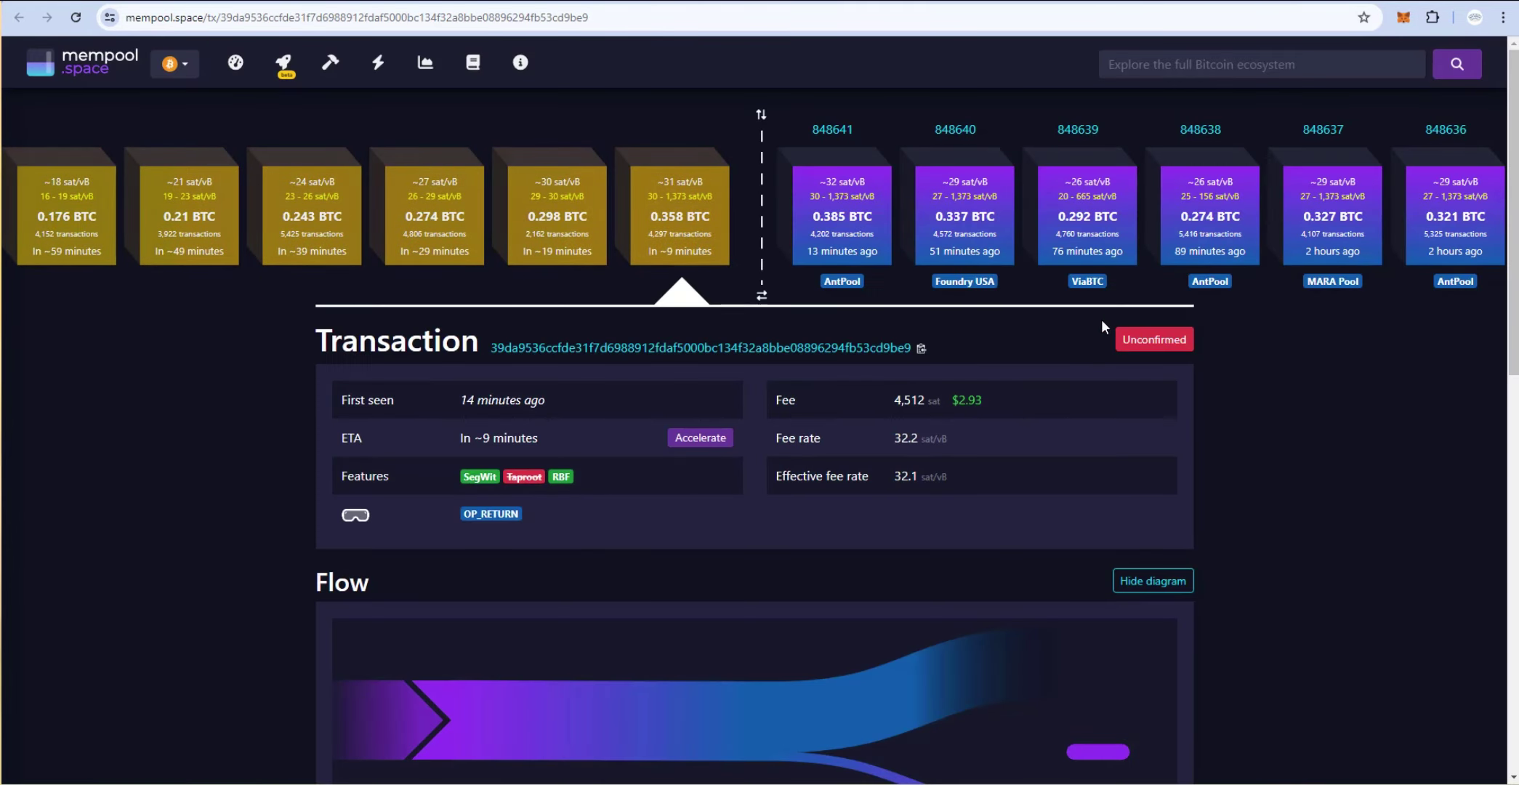
key("ctrl+w")
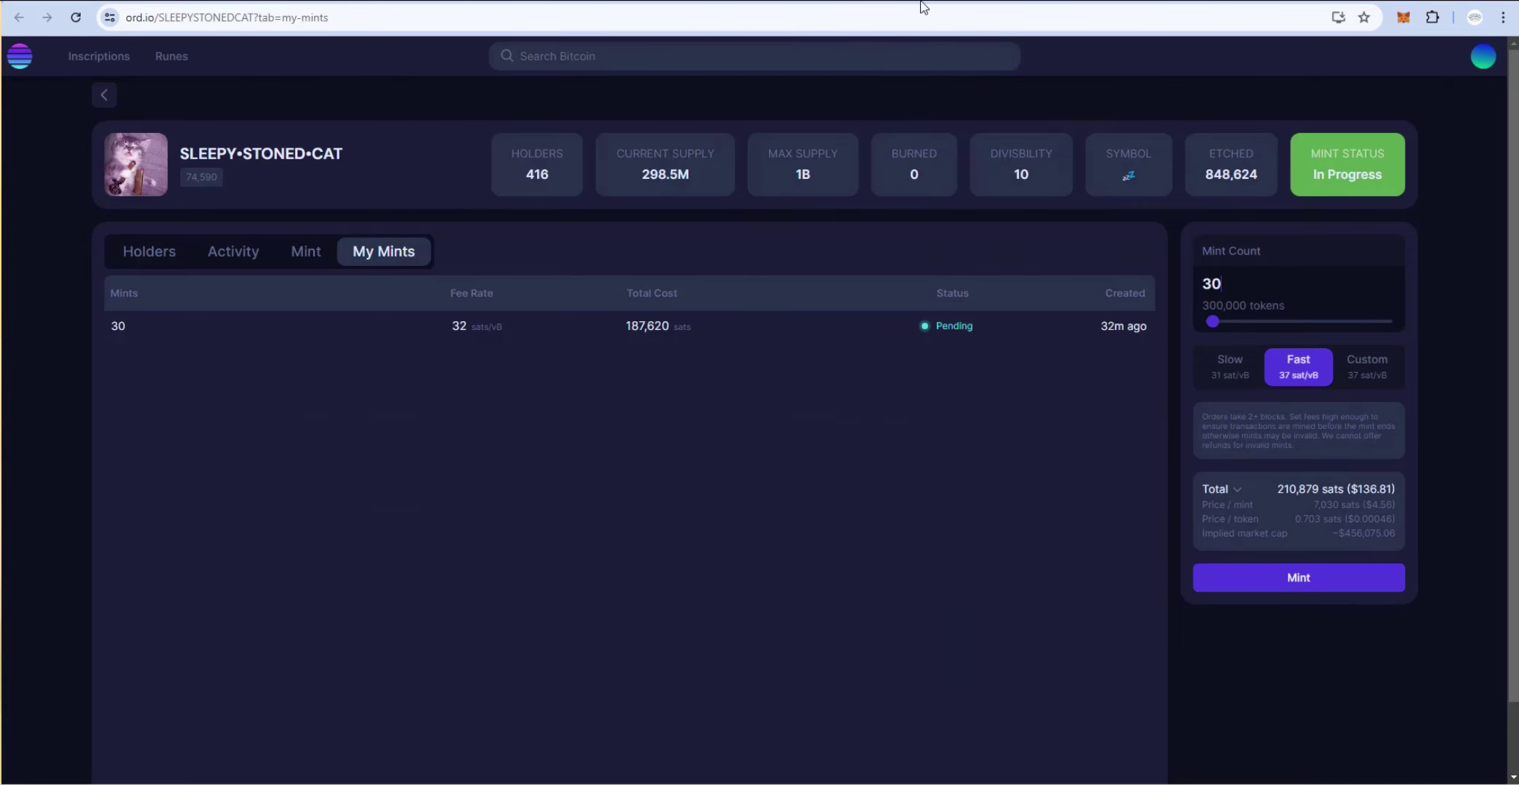
key("ctrl+Tab")
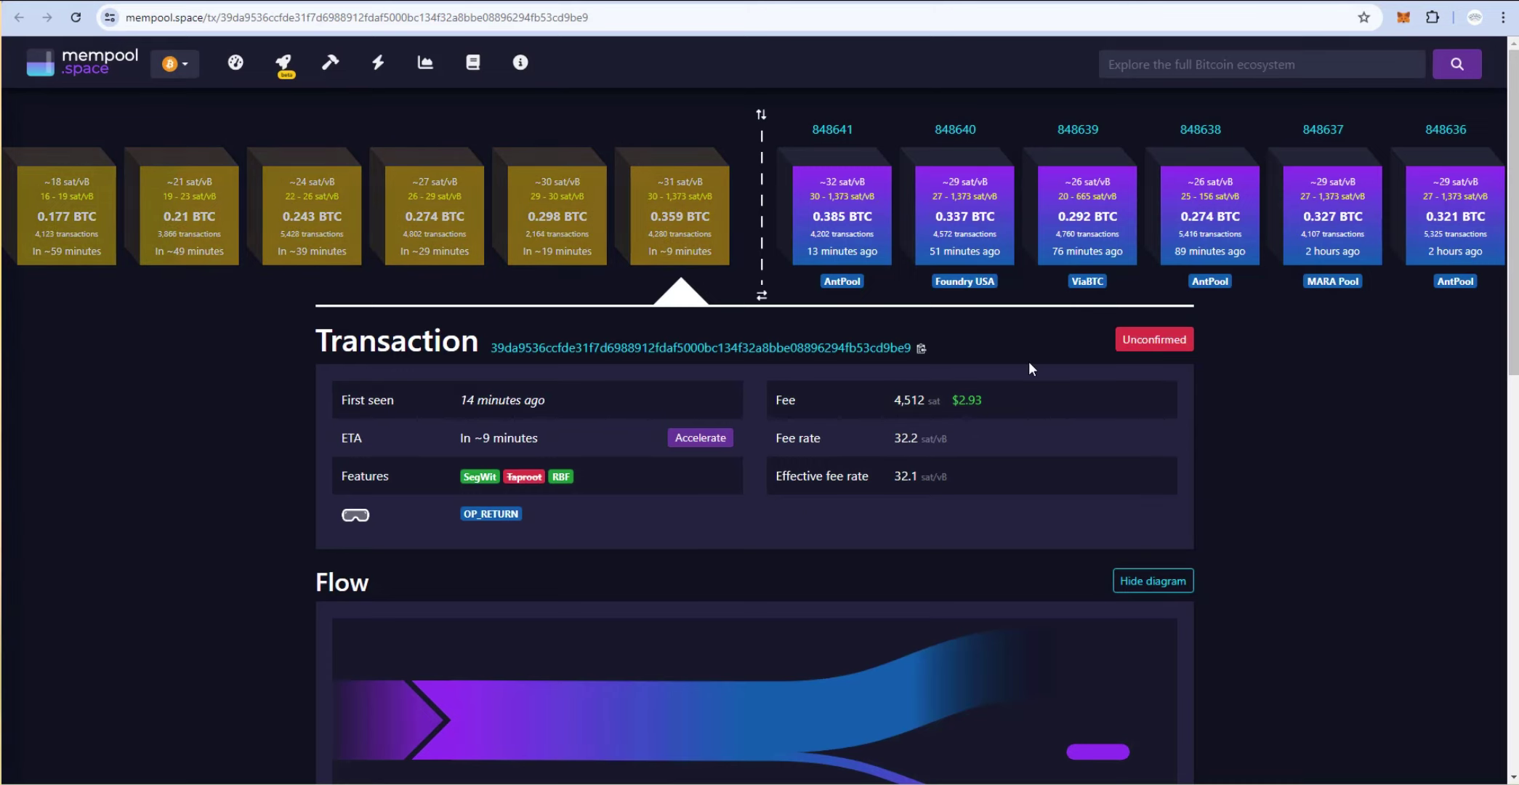
- Recheck the SLEEPY•STONED•CAT balance and received transactions in Xverse, and the mint order's status on ord.io
left_click(1430, 17)
left_click(1257, 282)
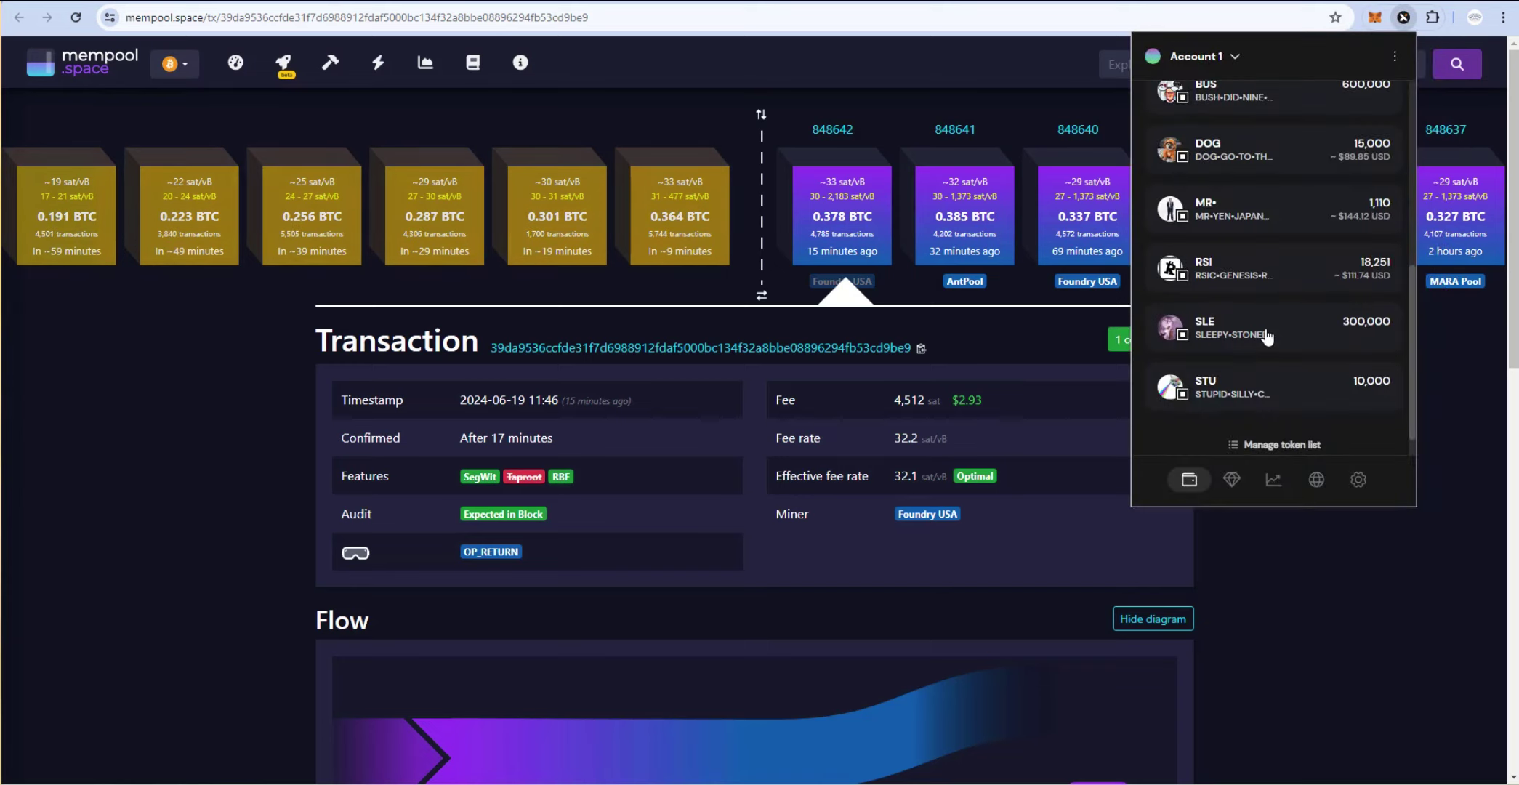
left_click(1267, 336)
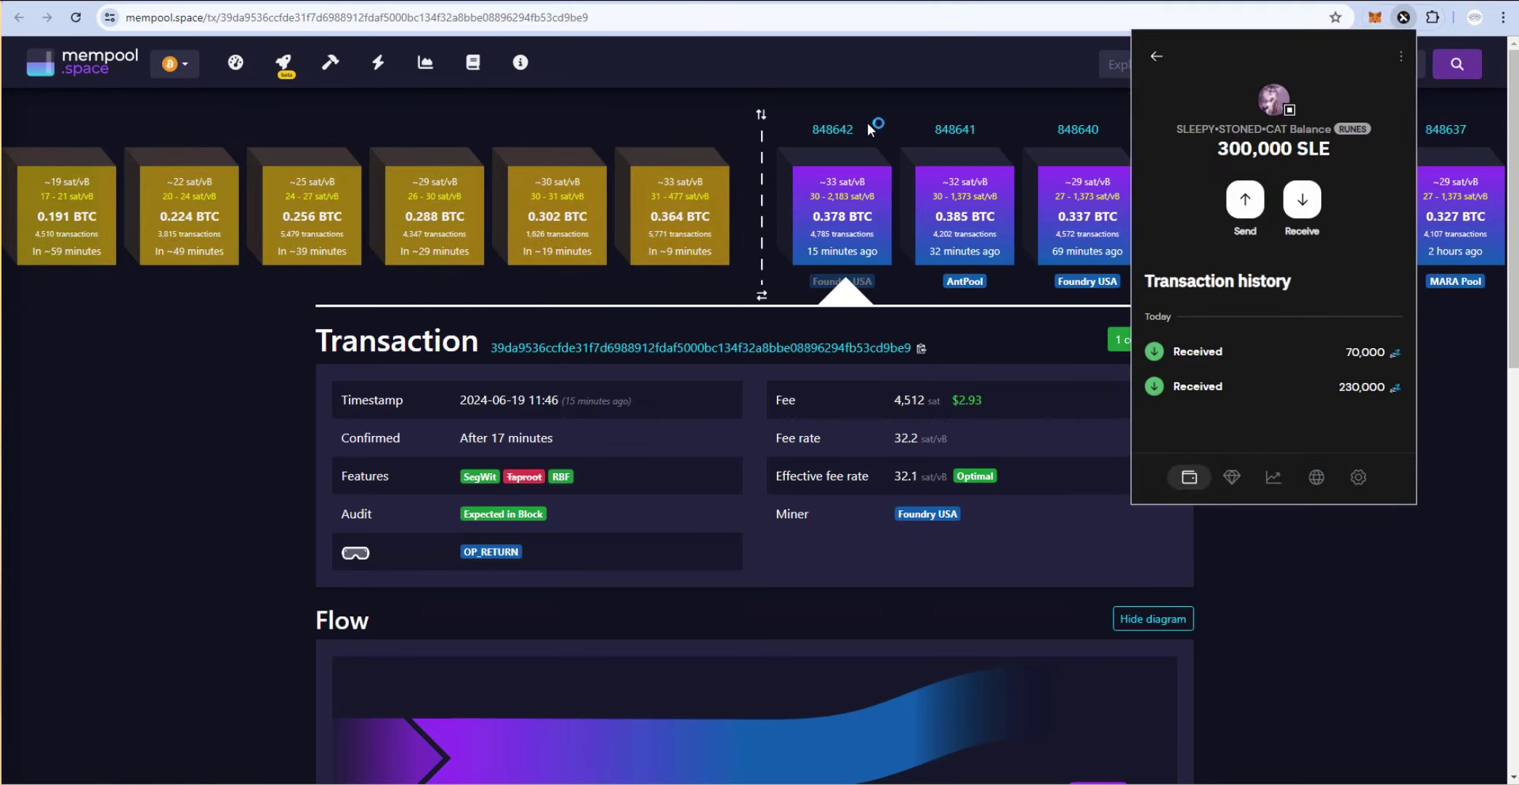
key("ctrl+Tab")
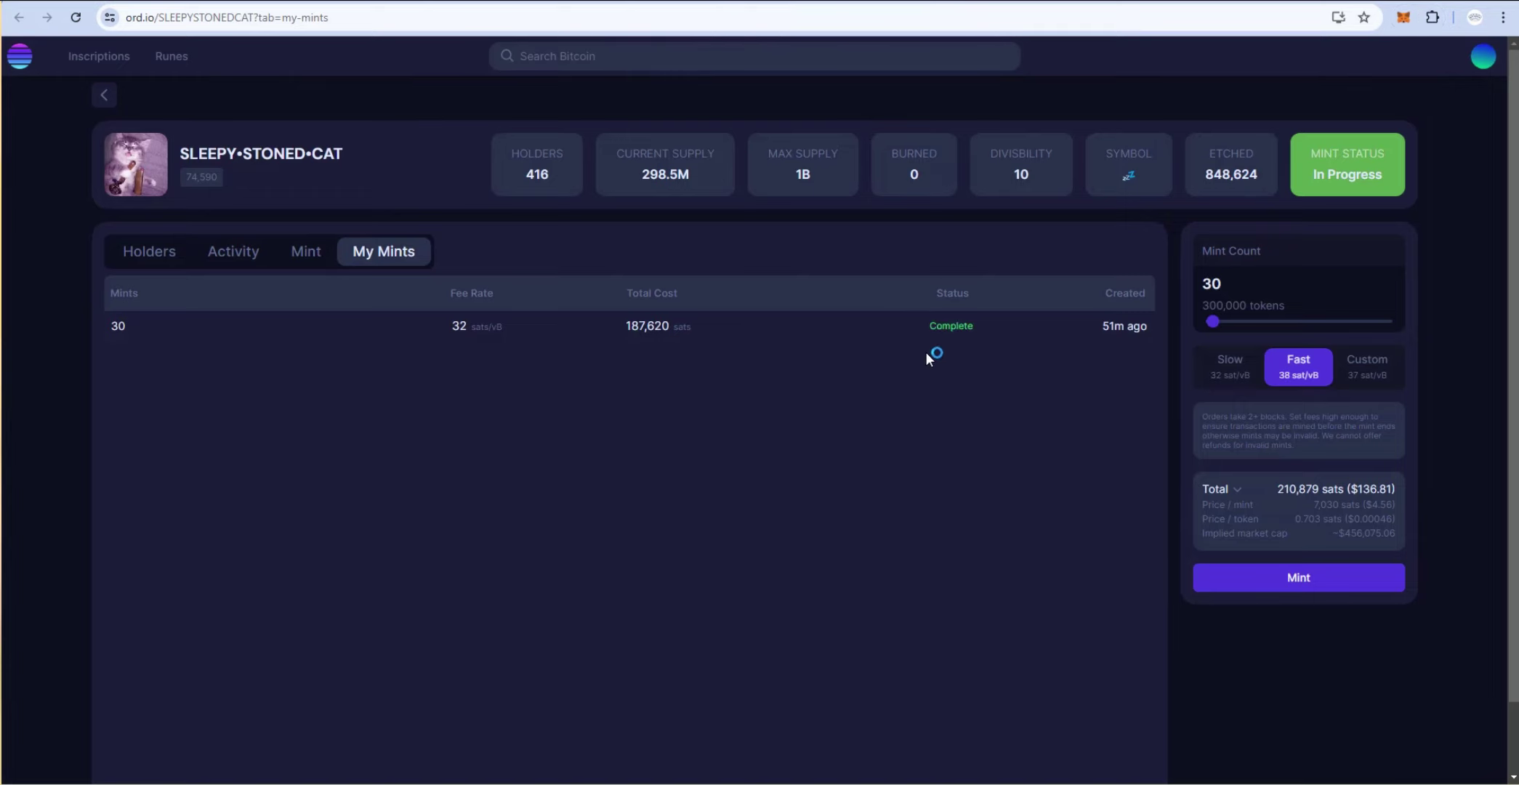